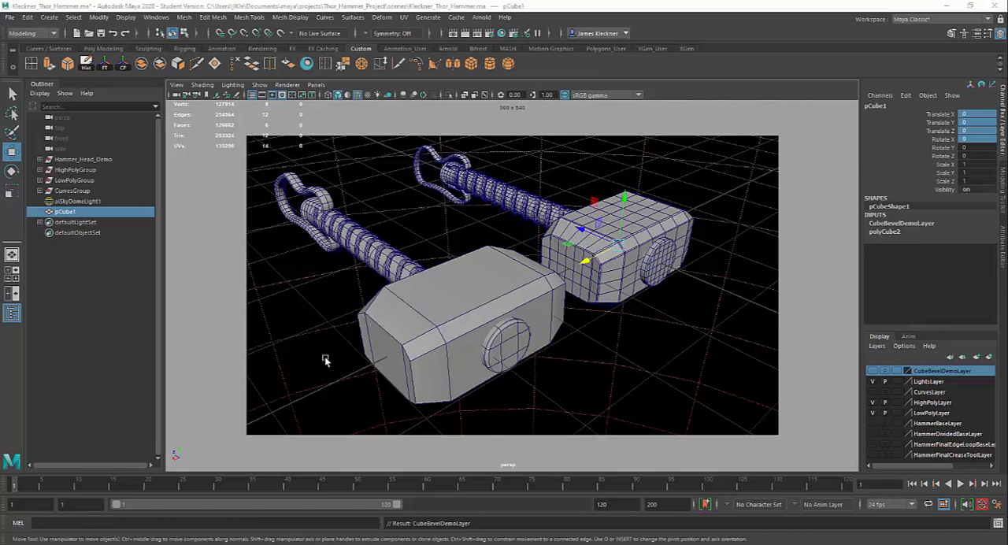
- Render the perspective view and examine the low-poly and high-poly hammer heads up close in the rendered image
{"action": "left_click", "coordinate": [441, 334]}
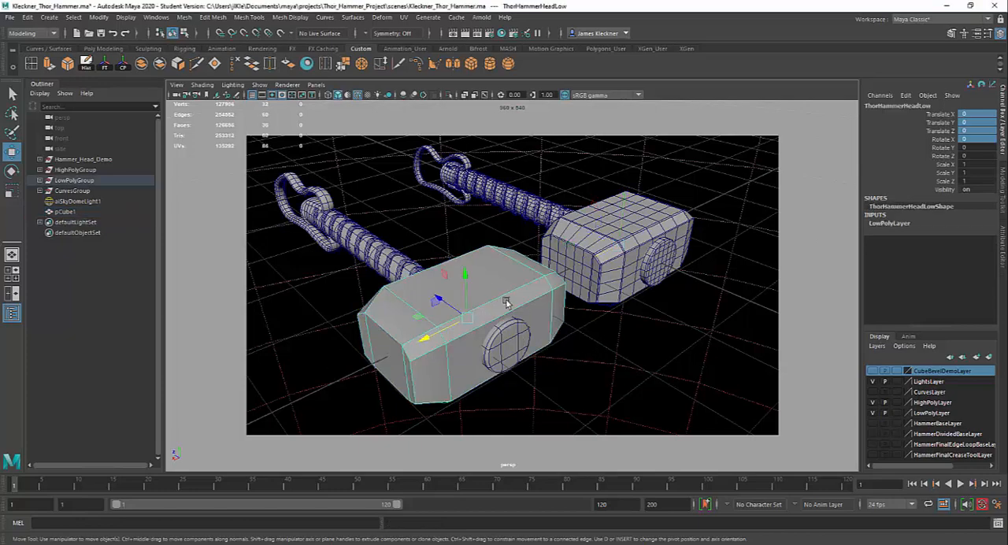
{"action": "left_click", "coordinate": [594, 259]}
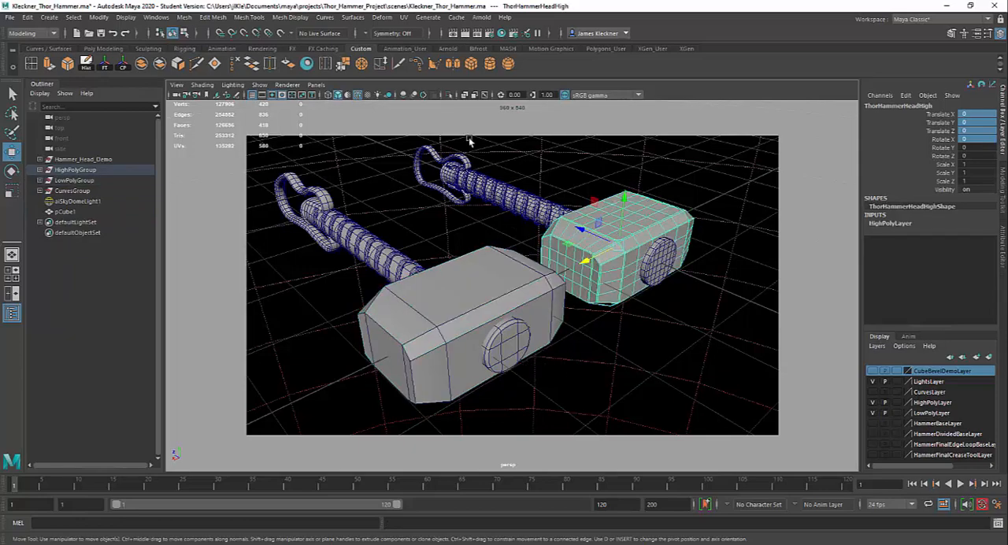
{"action": "left_click", "coordinate": [465, 33]}
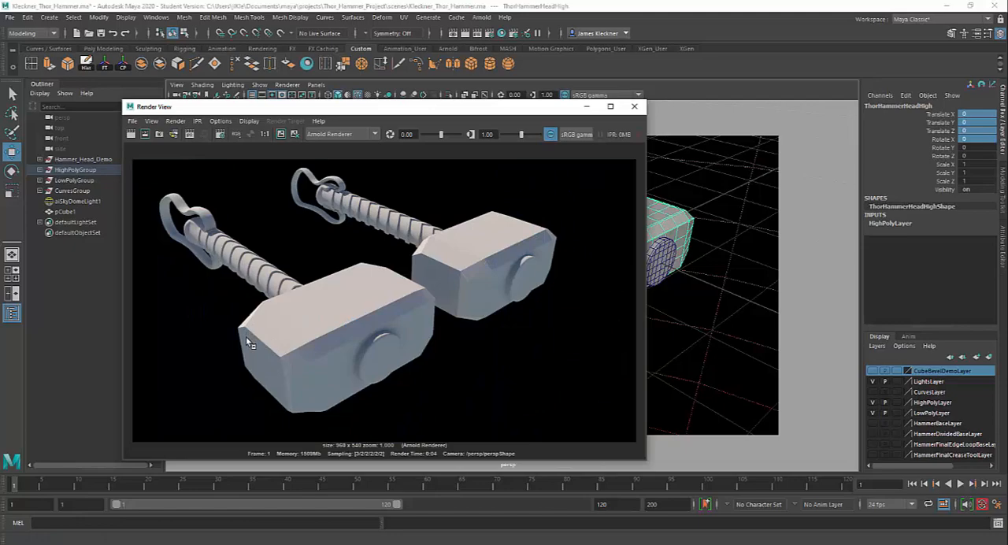
{"action": "scroll", "coordinate": [245, 336], "scroll_direction": "up", "scroll_amount": 5}
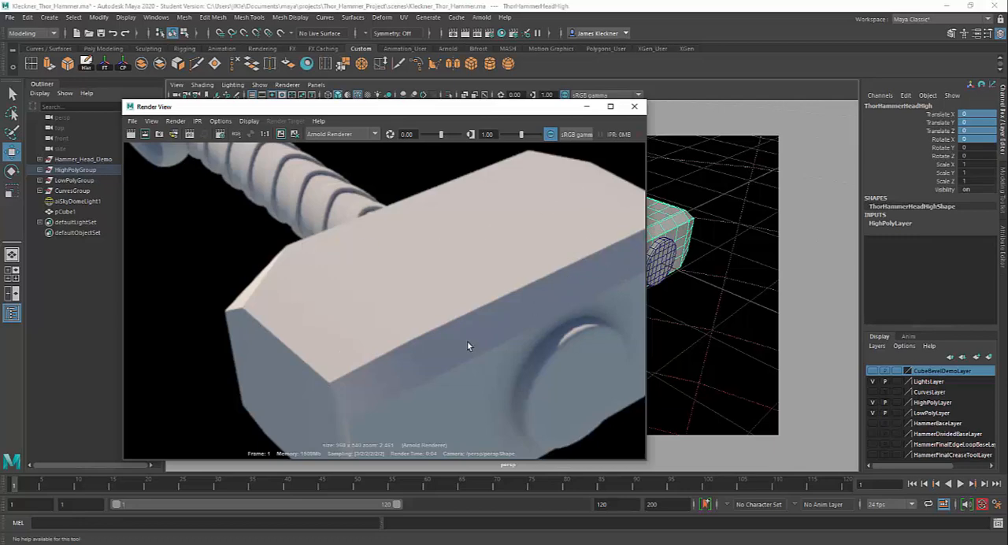
{"action": "scroll", "coordinate": [467, 344], "scroll_direction": "down", "scroll_amount": 5}
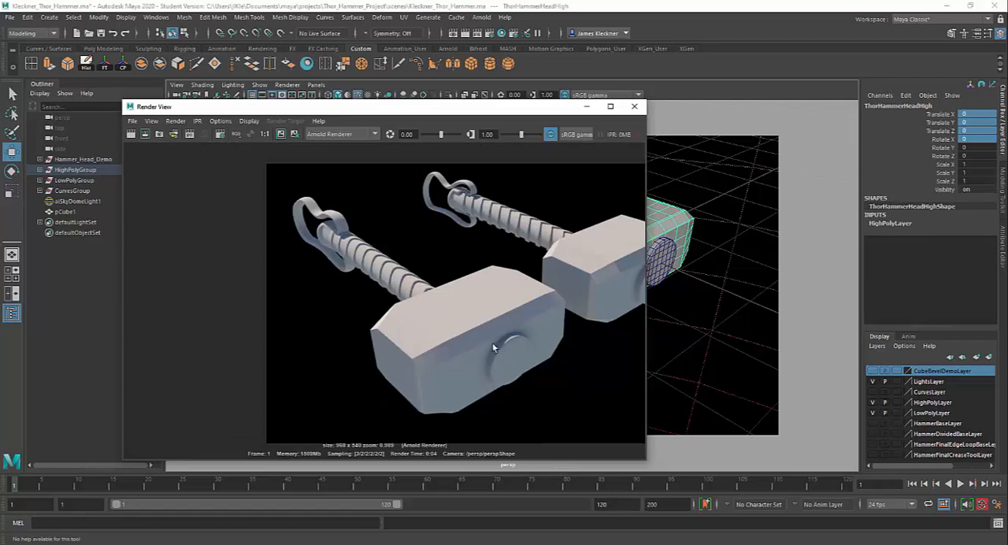
{"action": "middle_click_drag", "start_coordinate": [468, 336], "coordinate": [346, 334], "text": "alt"}
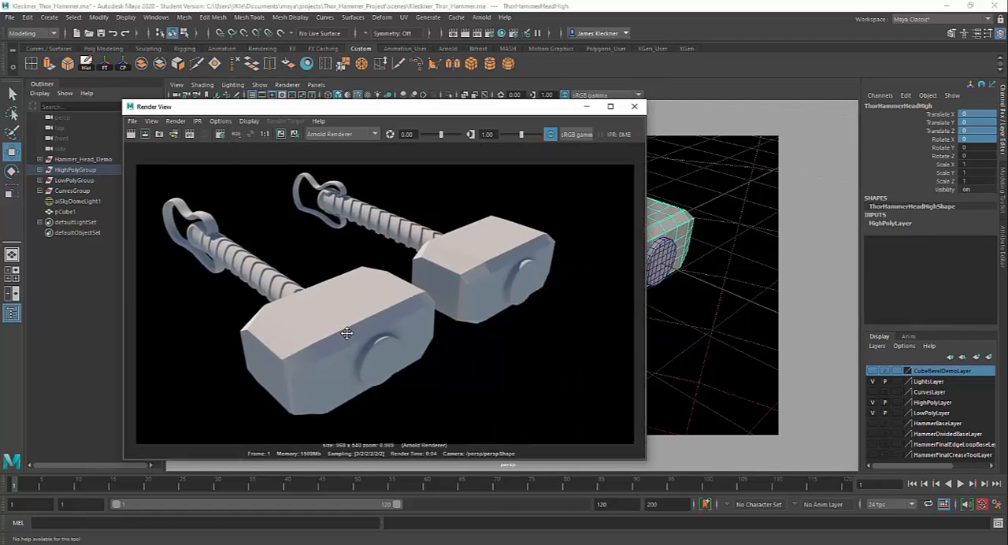
{"action": "scroll", "coordinate": [483, 298], "scroll_direction": "up", "scroll_amount": 3}
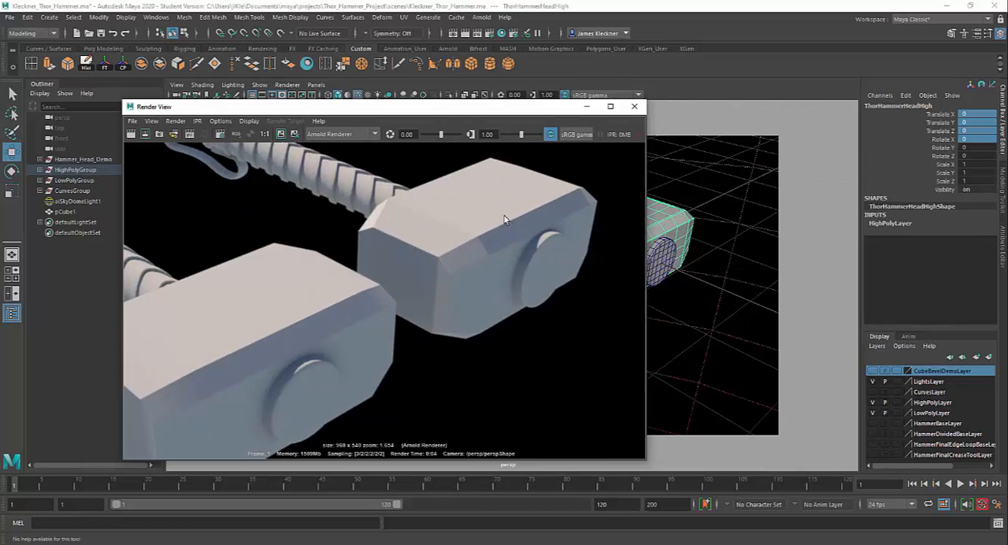
{"action": "left_click", "coordinate": [586, 106]}
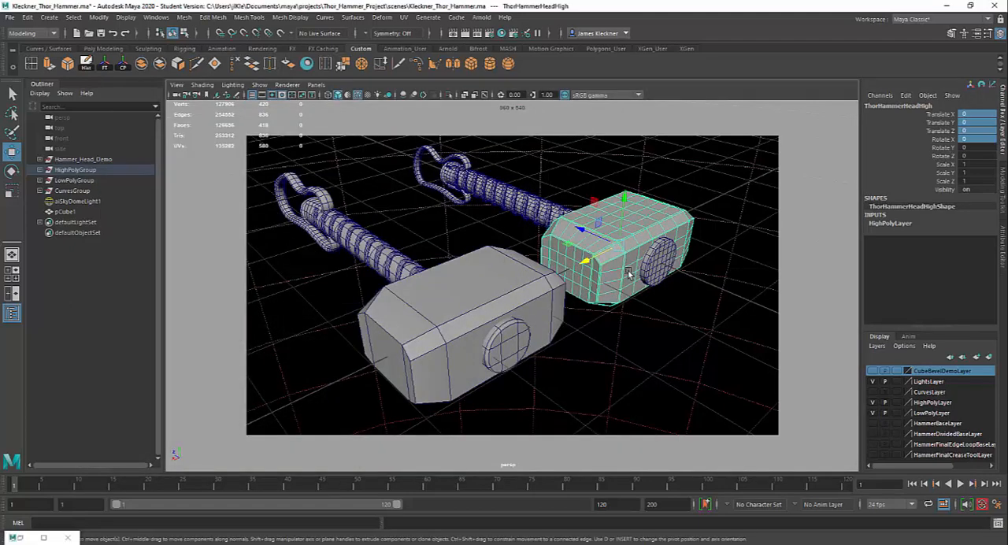
- Turn on smooth mesh preview for the high-poly hammer head and the low-poly hammer head
{"action": "key", "text": "3"}
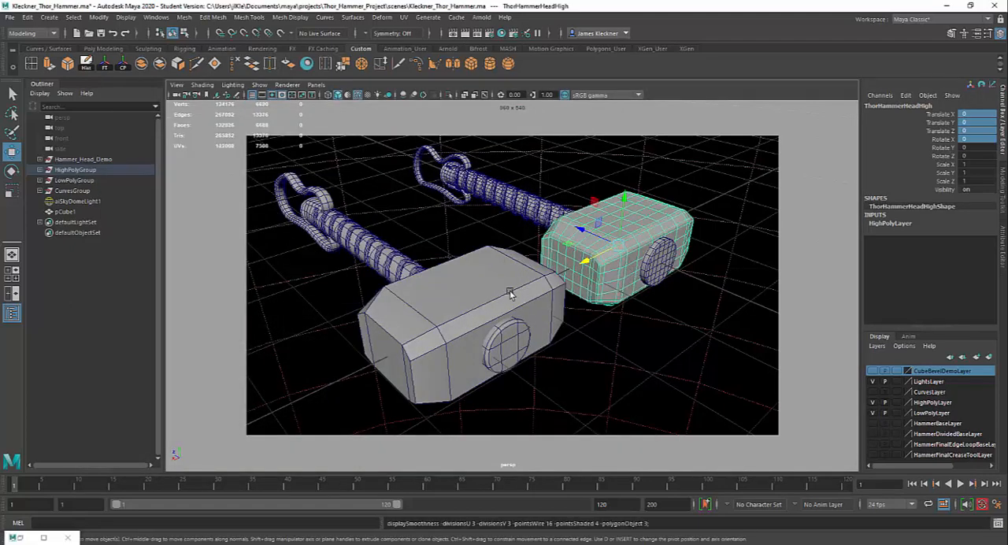
{"action": "left_click", "coordinate": [474, 303]}
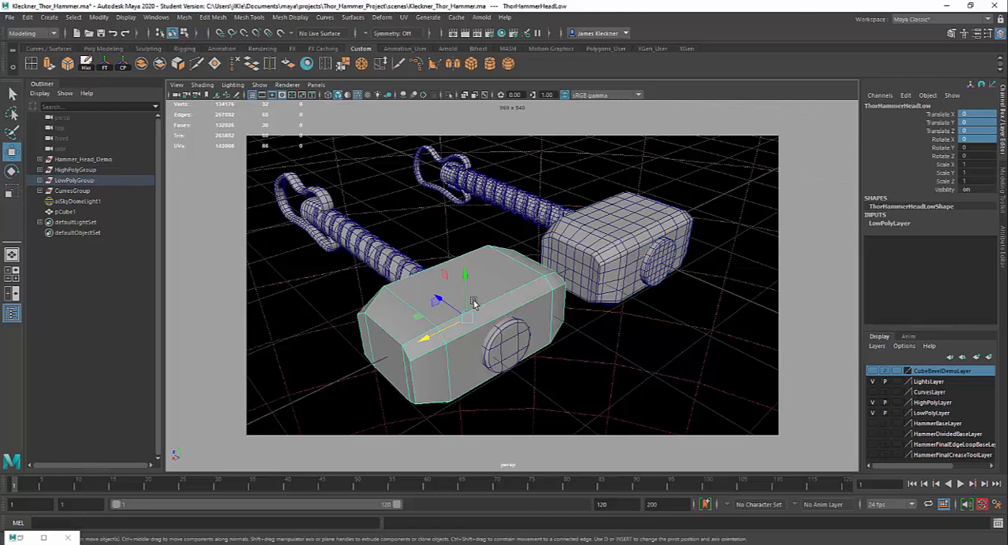
{"action": "key", "text": "3"}
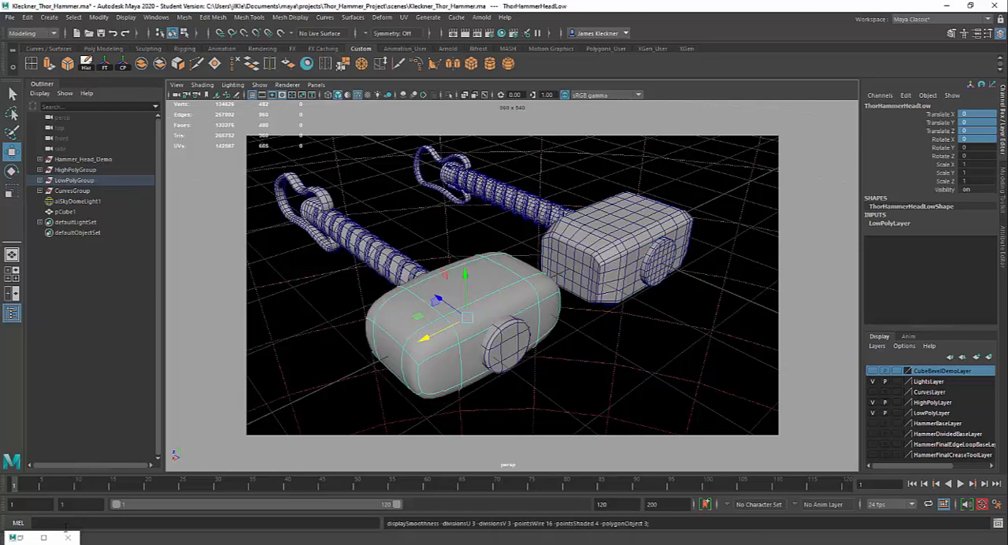
- Render the view again to compare the two smoothed hammer heads, and put the render window away
{"action": "left_click", "coordinate": [50, 534]}
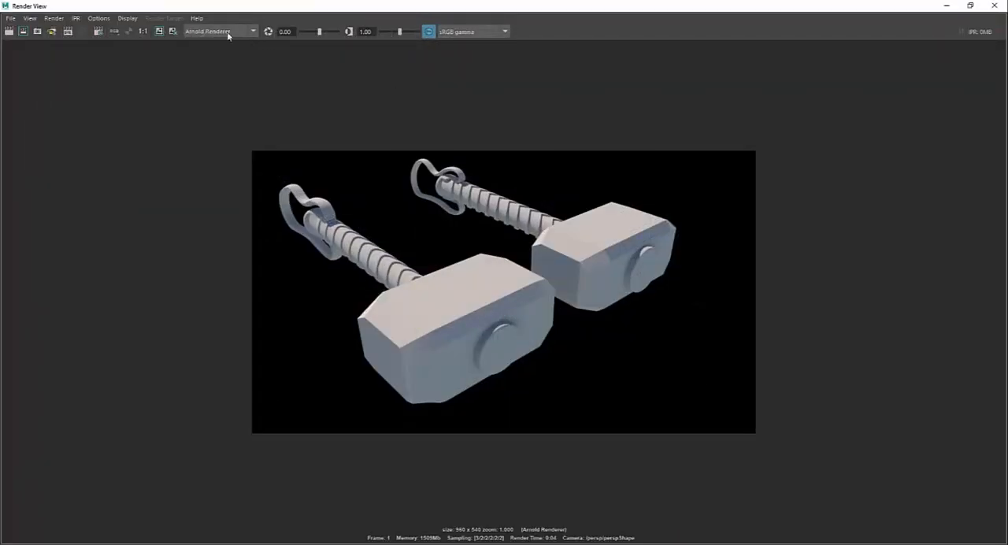
{"action": "left_click_drag", "start_coordinate": [186, 7], "coordinate": [382, 89]}
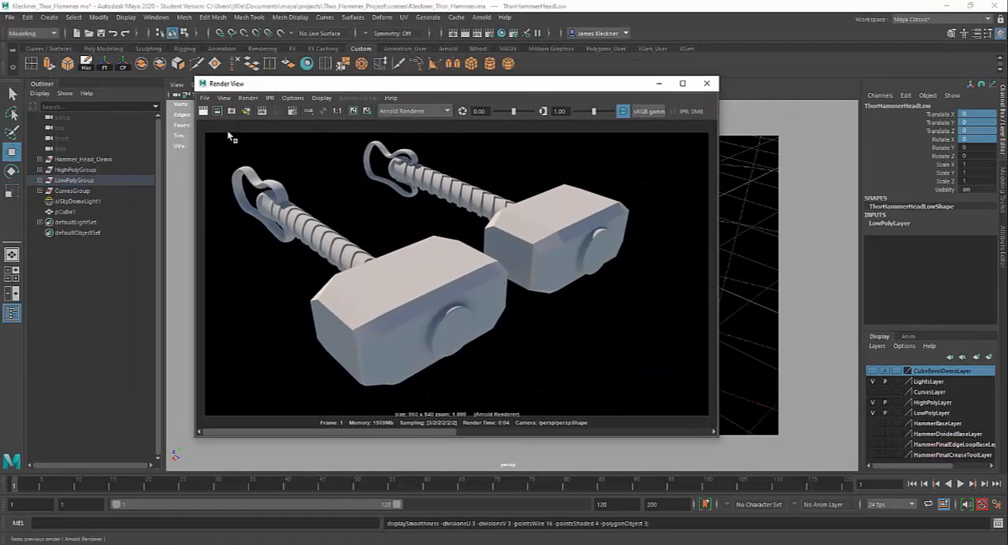
{"action": "left_click", "coordinate": [203, 111]}
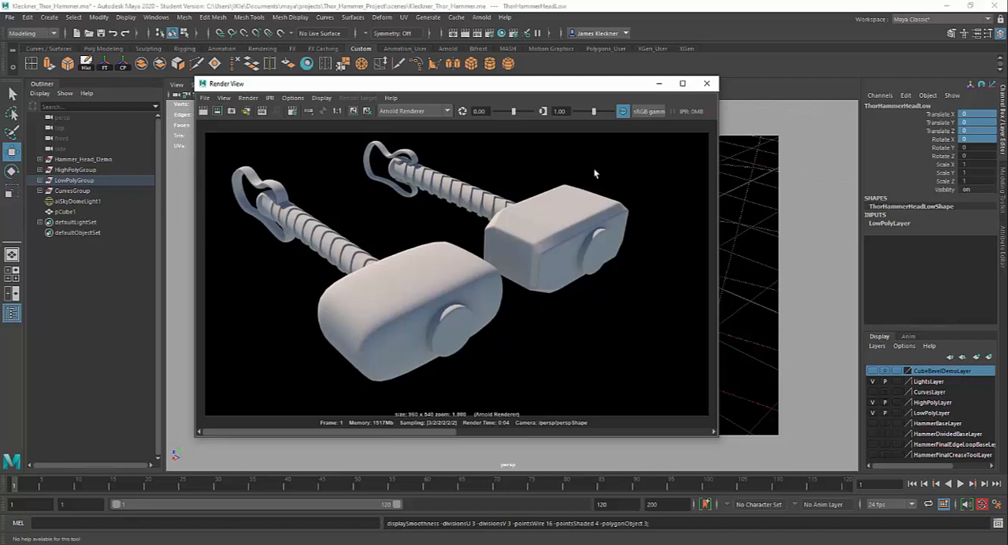
{"action": "left_click", "coordinate": [658, 85]}
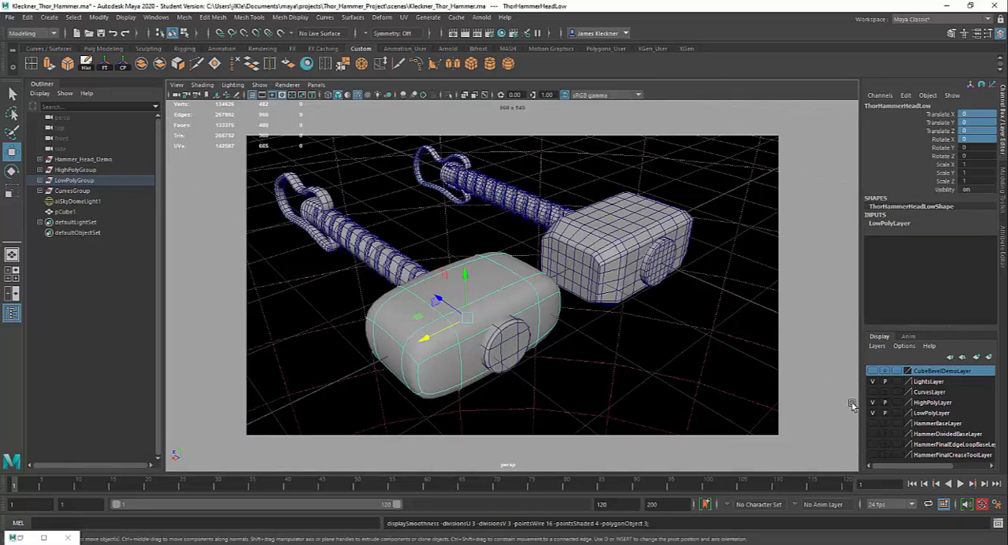
- Hide LightsLayer, HighPolyLayer and LowPolyLayer, and make CubeBevelDemoLayer visible
{"action": "left_click", "coordinate": [873, 382]}
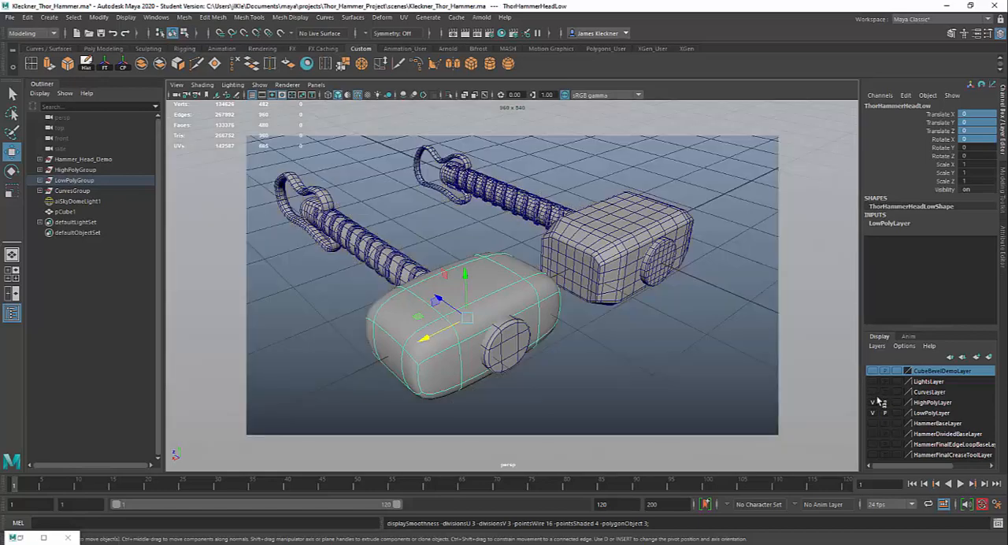
{"action": "left_click", "coordinate": [872, 403]}
{"action": "left_click", "coordinate": [873, 412]}
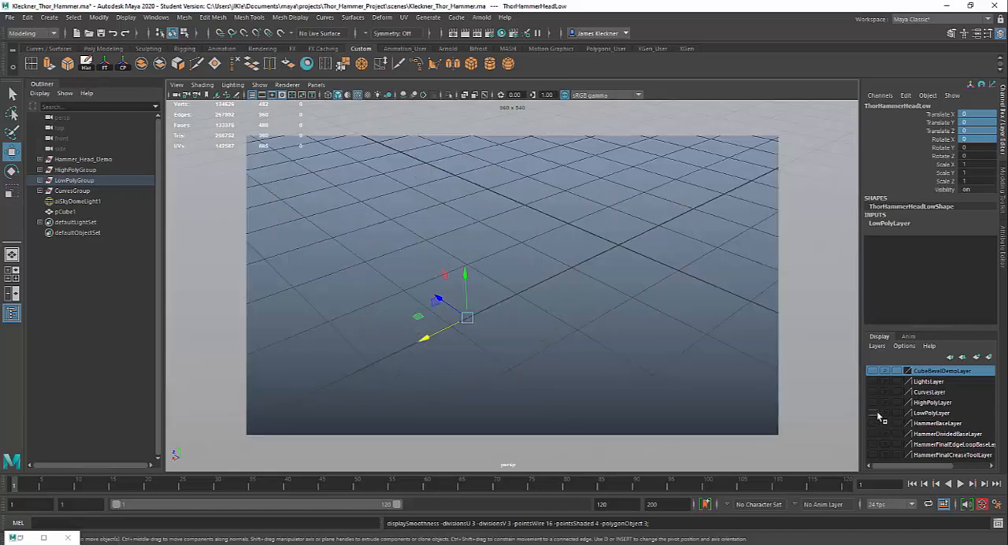
{"action": "left_click", "coordinate": [873, 371]}
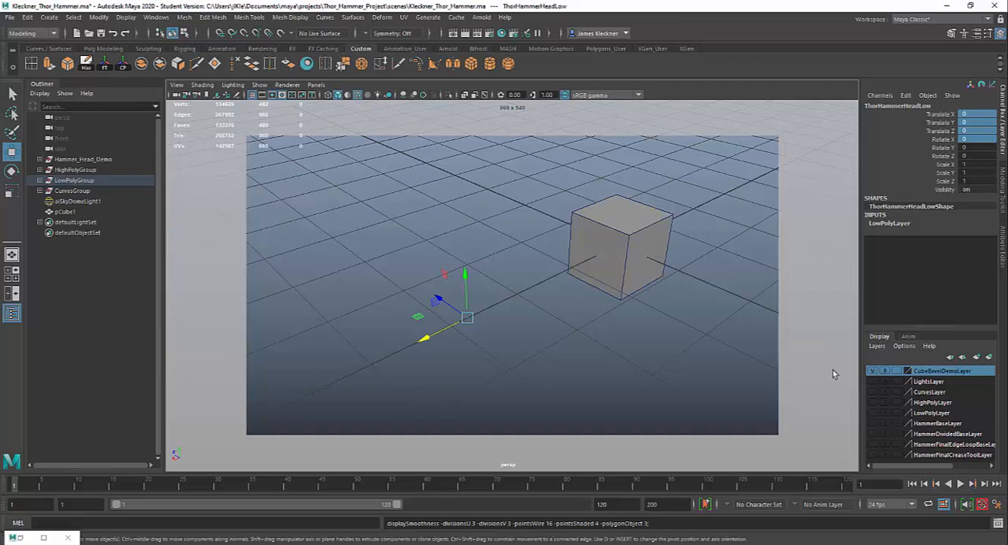
- Select the demo cube, frame it in the perspective view and show the Modeling Toolkit
{"action": "left_click", "coordinate": [596, 229]}
{"action": "key", "text": "f"}
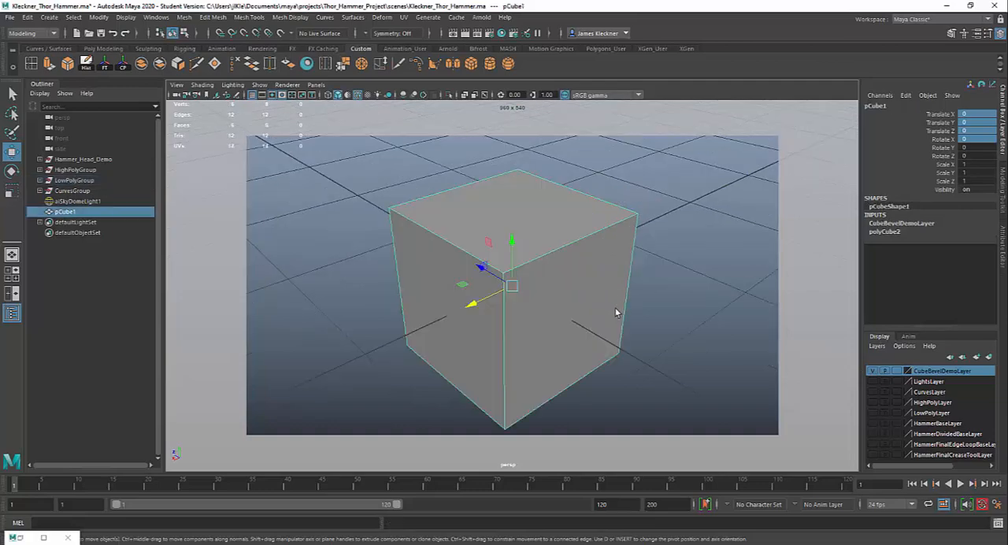
{"action": "right_click_drag", "start_coordinate": [649, 329], "coordinate": [566, 268], "text": "alt"}
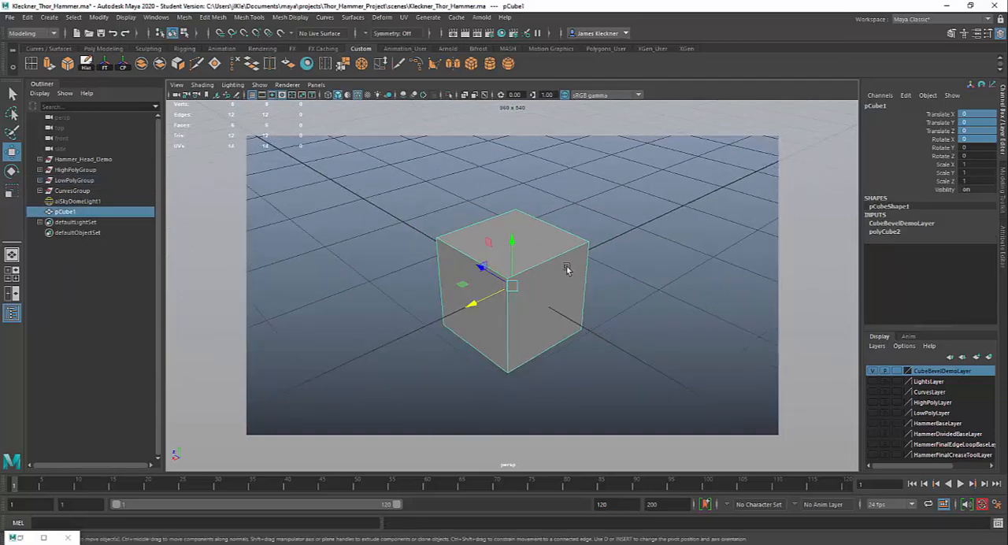
{"action": "mouse_move", "coordinate": [566, 268]}
{"action": "left_mouse_down", "text": "alt"}
{"action": "mouse_move", "coordinate": [507, 265]}
{"action": "mouse_move", "coordinate": [561, 266]}
{"action": "left_mouse_up", "text": "alt"}
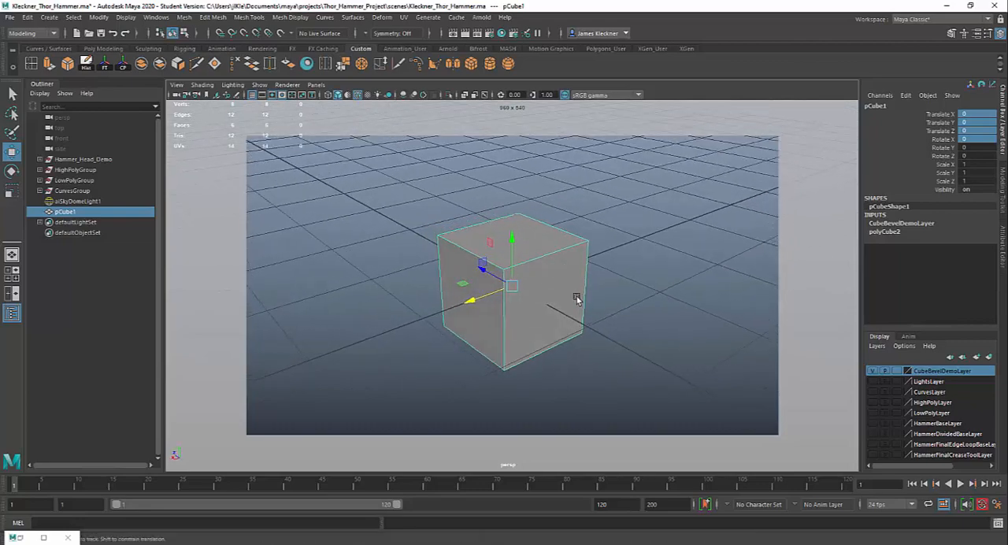
{"action": "middle_click_drag", "start_coordinate": [580, 297], "coordinate": [574, 294], "text": "alt"}
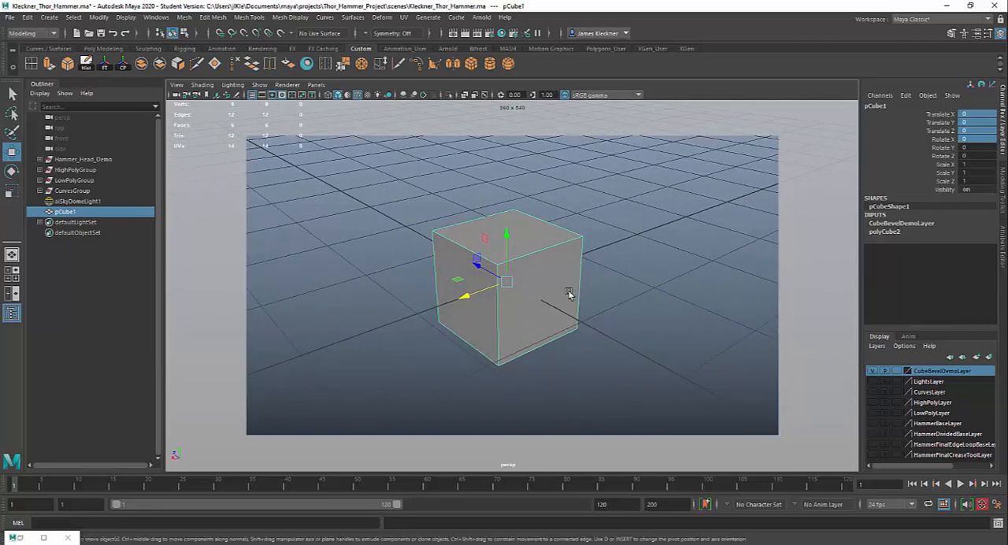
{"action": "left_click", "coordinate": [953, 34]}
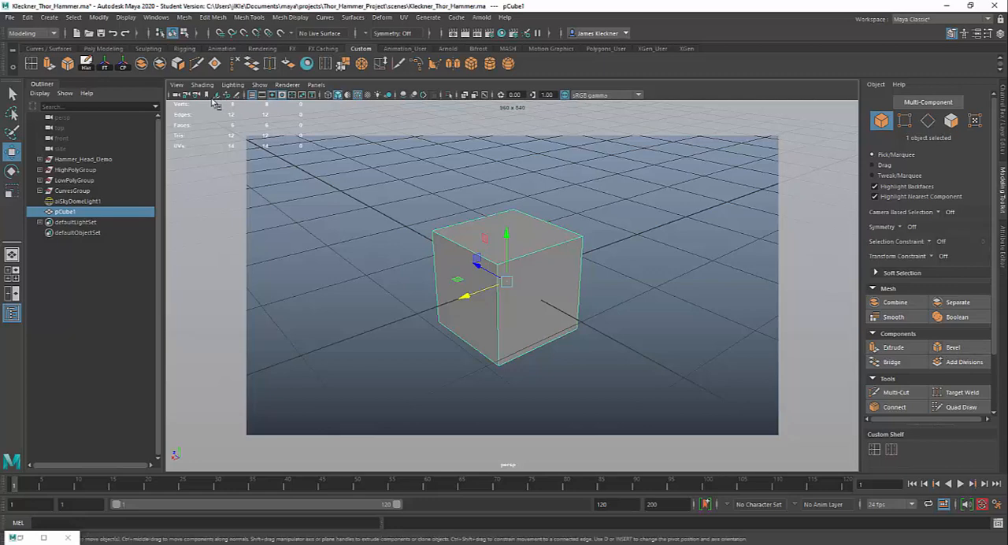
- Open the Bevel options, enlarge the dialog to show all settings and place it clear of the cube
{"action": "left_click", "coordinate": [206, 19]}
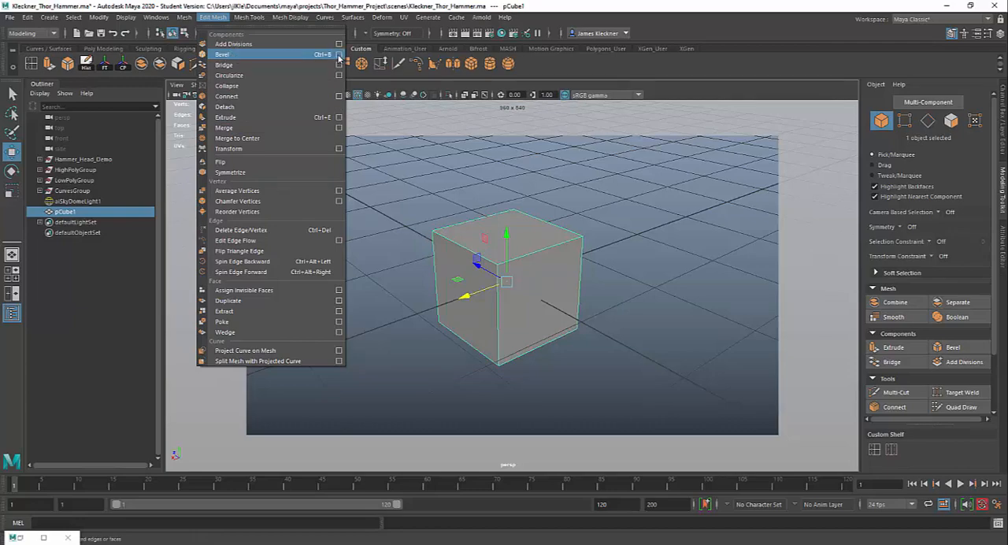
{"action": "left_click", "coordinate": [339, 54]}
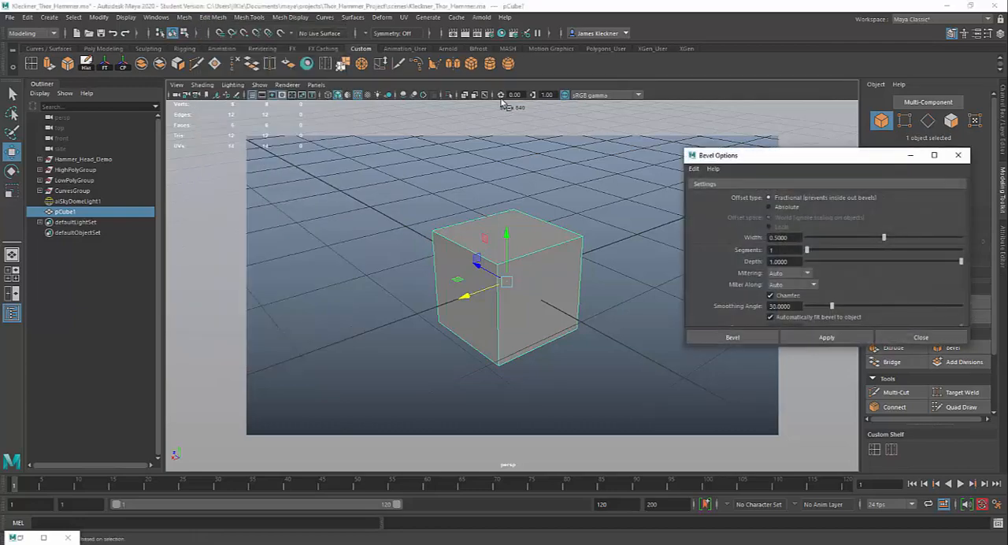
{"action": "left_click_drag", "start_coordinate": [737, 158], "coordinate": [566, 145]}
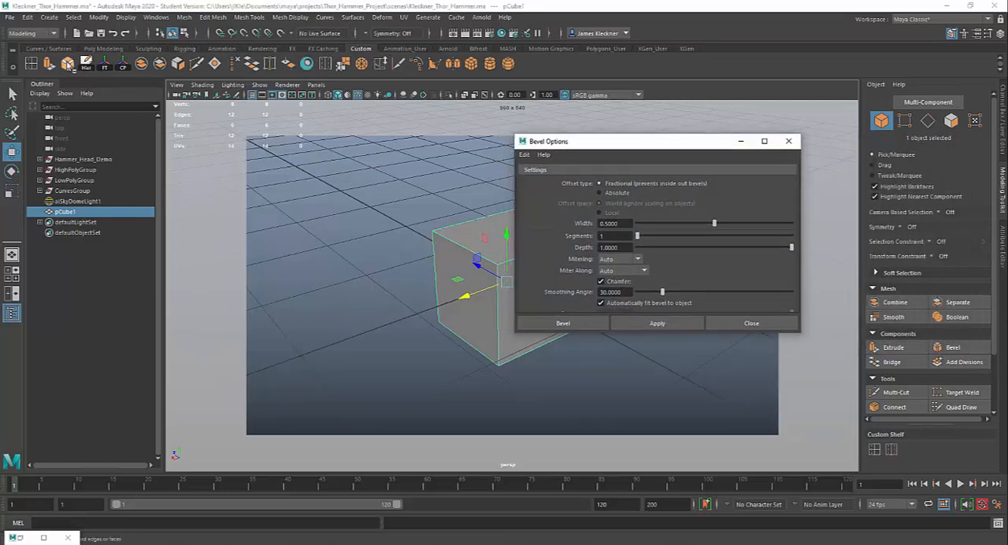
{"action": "left_click_drag", "start_coordinate": [575, 141], "coordinate": [575, 131]}
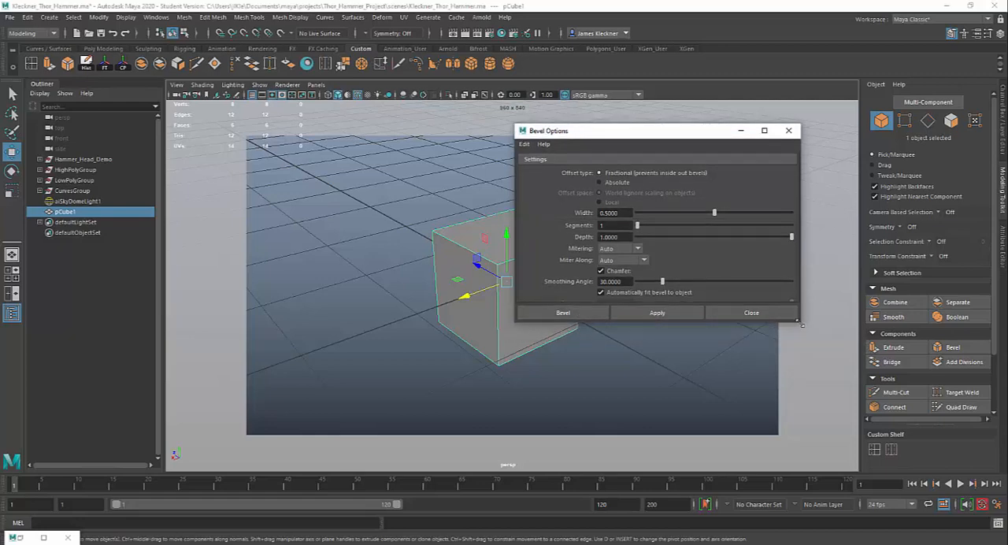
{"action": "left_click_drag", "start_coordinate": [801, 325], "coordinate": [820, 359]}
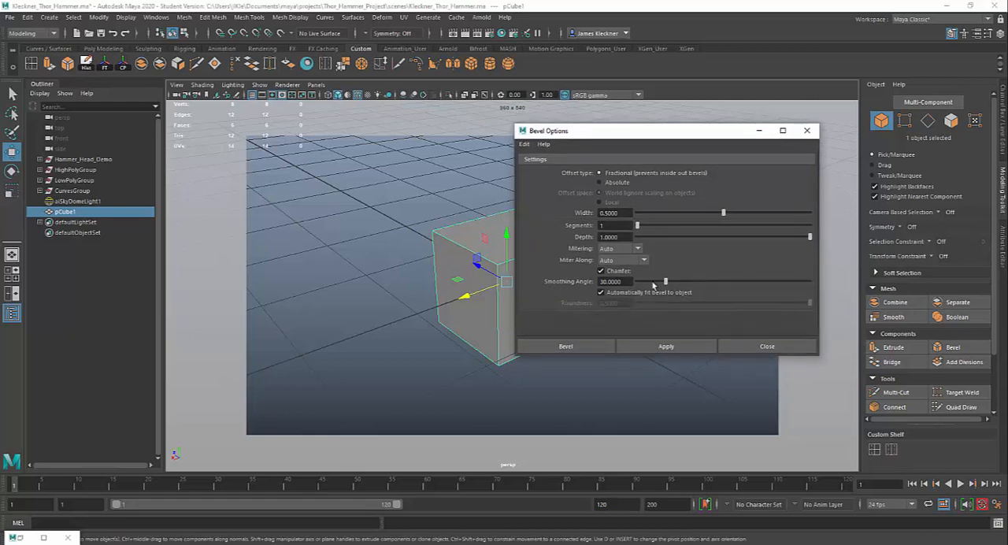
{"action": "left_click_drag", "start_coordinate": [641, 135], "coordinate": [738, 129]}
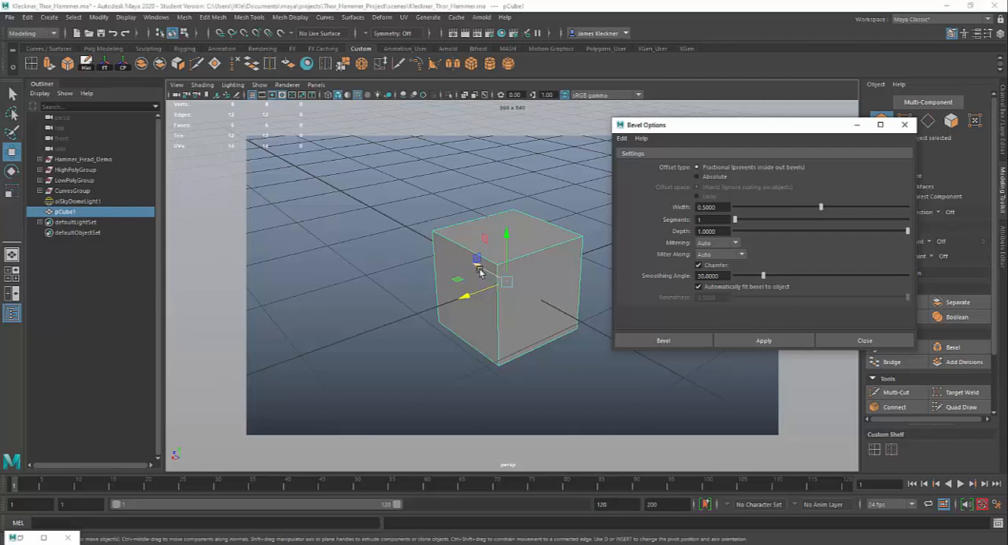
- Duplicate the cube twice with the copies set apart, and bevel the original with width 0.5, 1 segment and depth 1
{"action": "left_click_drag", "start_coordinate": [479, 270], "coordinate": [236, 266], "text": "shift"}
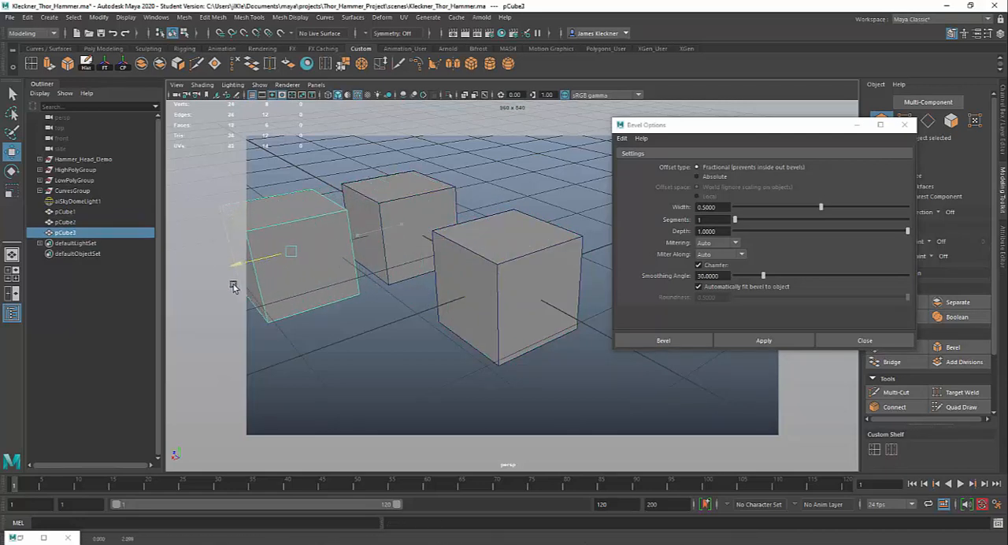
{"action": "left_click", "coordinate": [491, 277]}
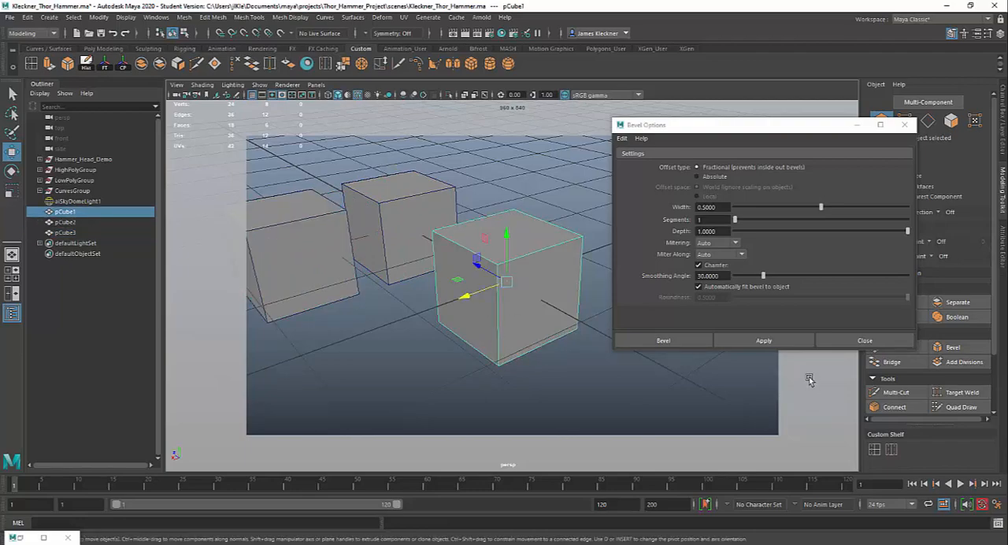
{"action": "left_click", "coordinate": [772, 343]}
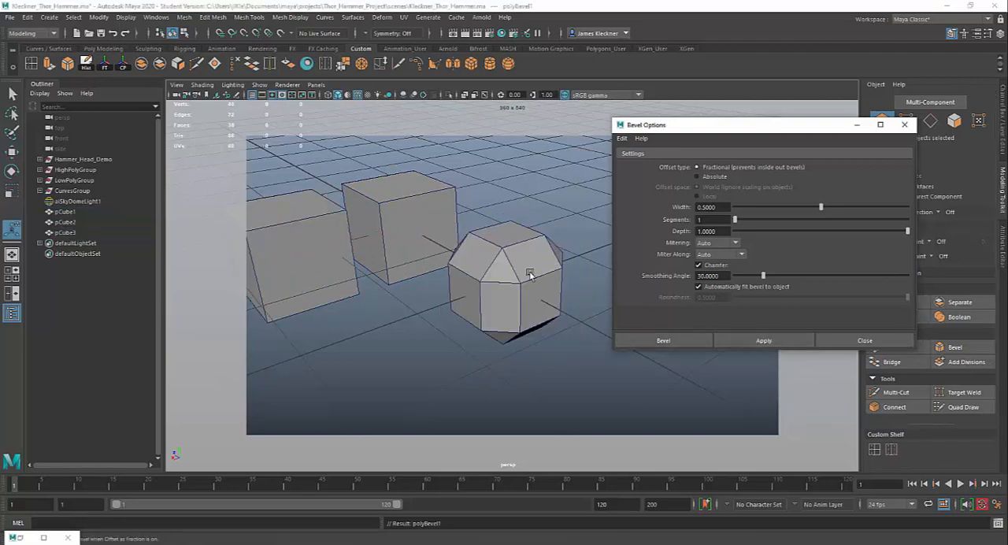
{"action": "mouse_move", "coordinate": [534, 279]}
{"action": "left_mouse_down", "text": "alt"}
{"action": "mouse_move", "coordinate": [512, 272]}
{"action": "mouse_move", "coordinate": [480, 291]}
{"action": "mouse_move", "coordinate": [527, 279]}
{"action": "left_mouse_up", "text": "alt"}
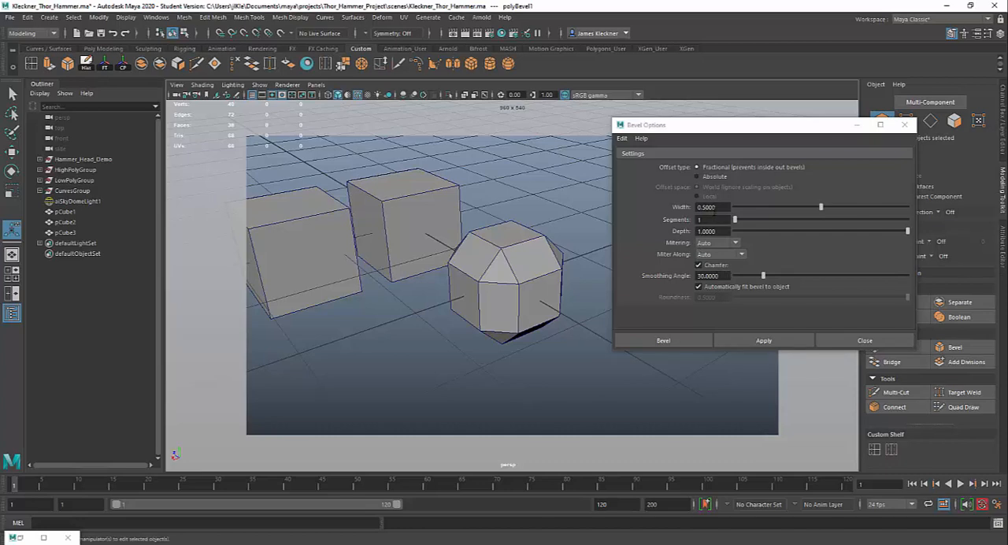
- Place the Bevel Options dialog and the polyBevel1 in-view settings on opposite sides of the beveled cube, clear of it
{"action": "left_click_drag", "start_coordinate": [722, 207], "coordinate": [690, 207]}
{"action": "key", "text": "Tab"}
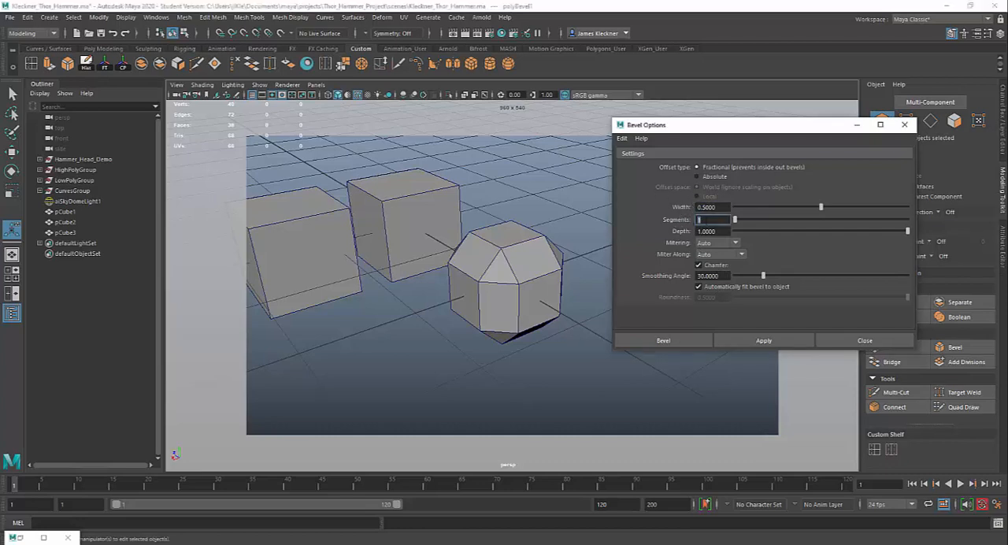
{"action": "left_click_drag", "start_coordinate": [726, 126], "coordinate": [581, 101]}
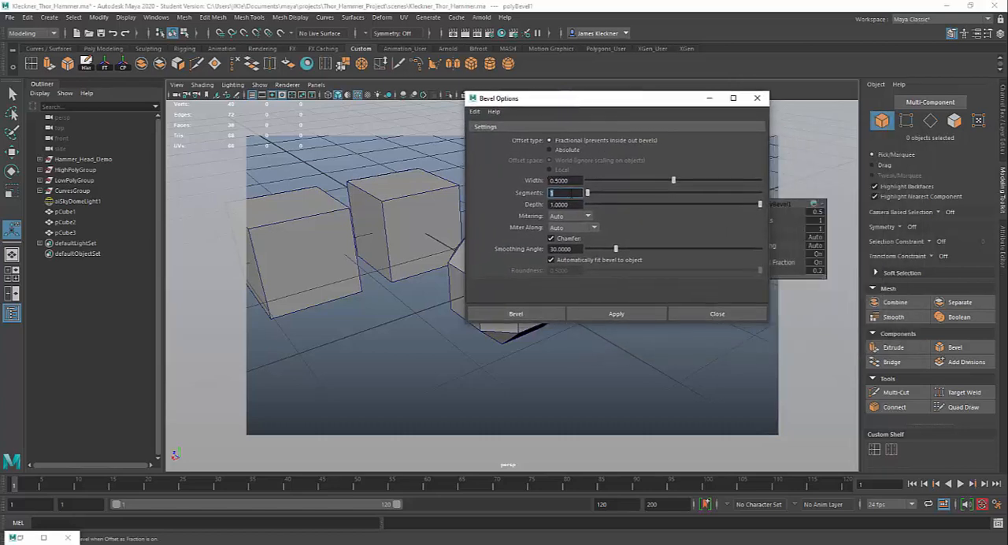
{"action": "key", "text": "Tab"}
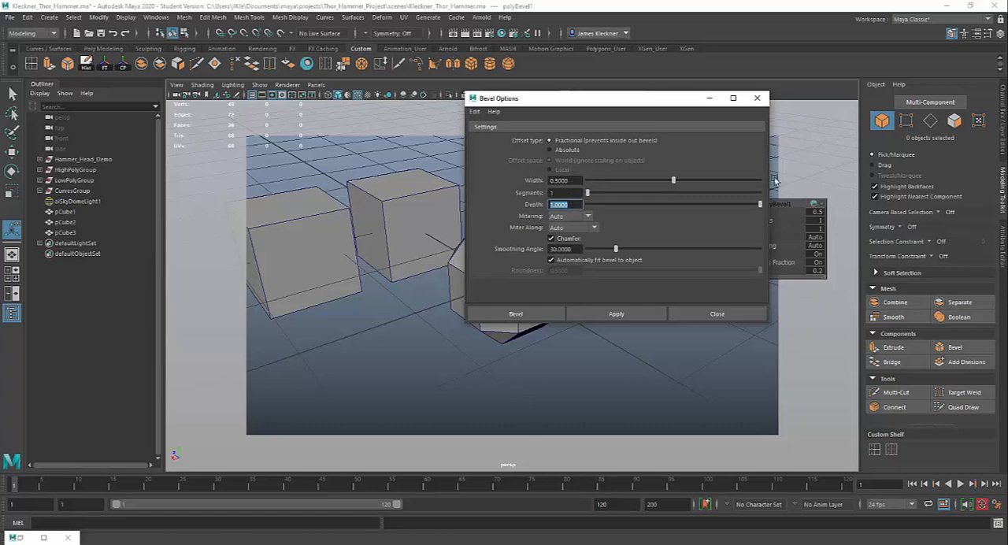
{"action": "left_click_drag", "start_coordinate": [635, 104], "coordinate": [322, 145]}
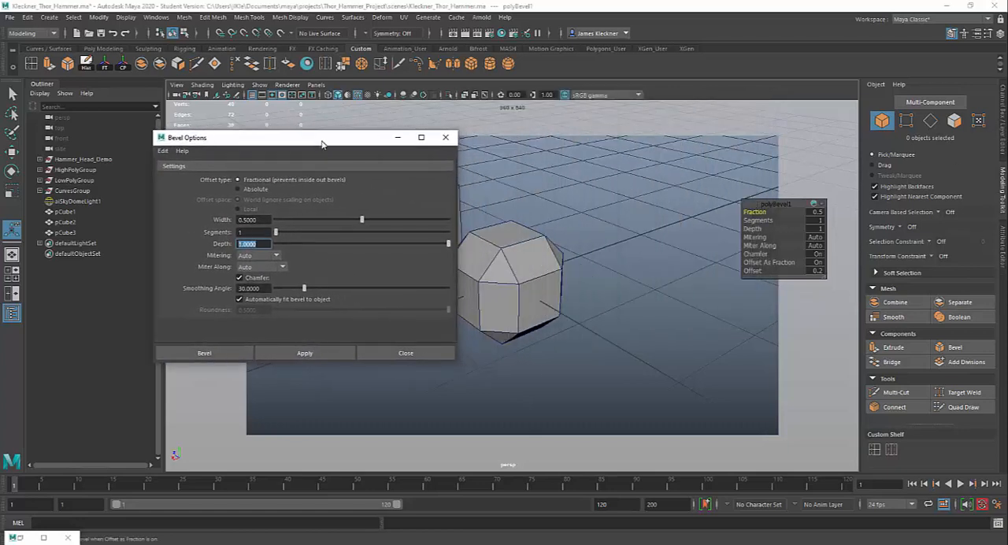
{"action": "left_click_drag", "start_coordinate": [778, 208], "coordinate": [707, 206]}
{"action": "left_click_drag", "start_coordinate": [359, 140], "coordinate": [326, 138]}
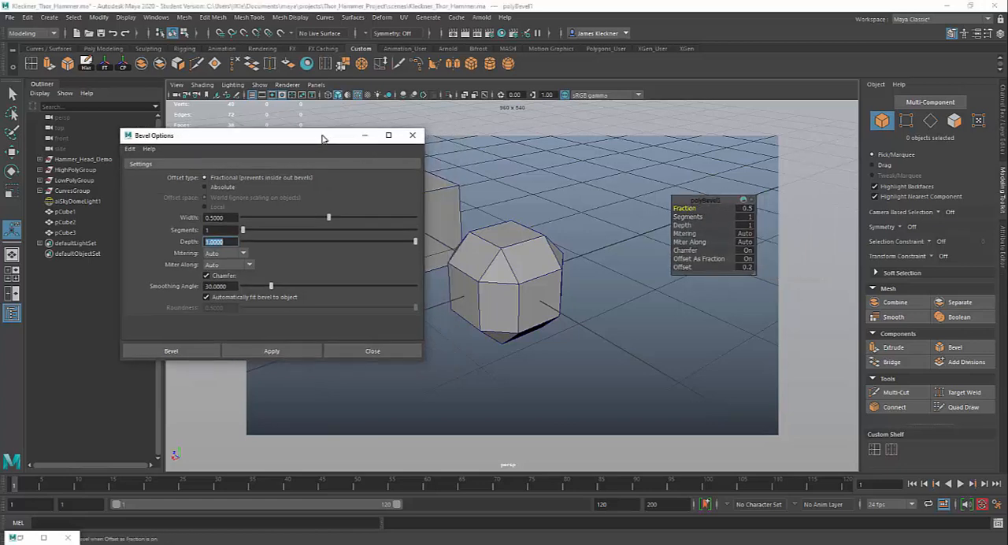
- Set the beveled cube's Fraction to 0.1 and its Segments to 4
{"action": "left_click_drag", "start_coordinate": [689, 209], "coordinate": [673, 209]}
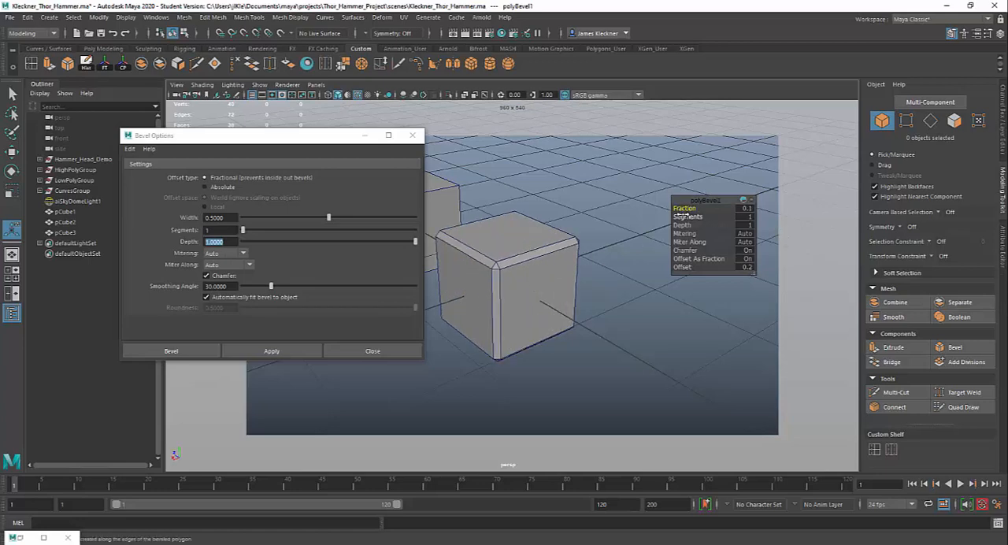
{"action": "left_click_drag", "start_coordinate": [686, 216], "coordinate": [703, 217]}
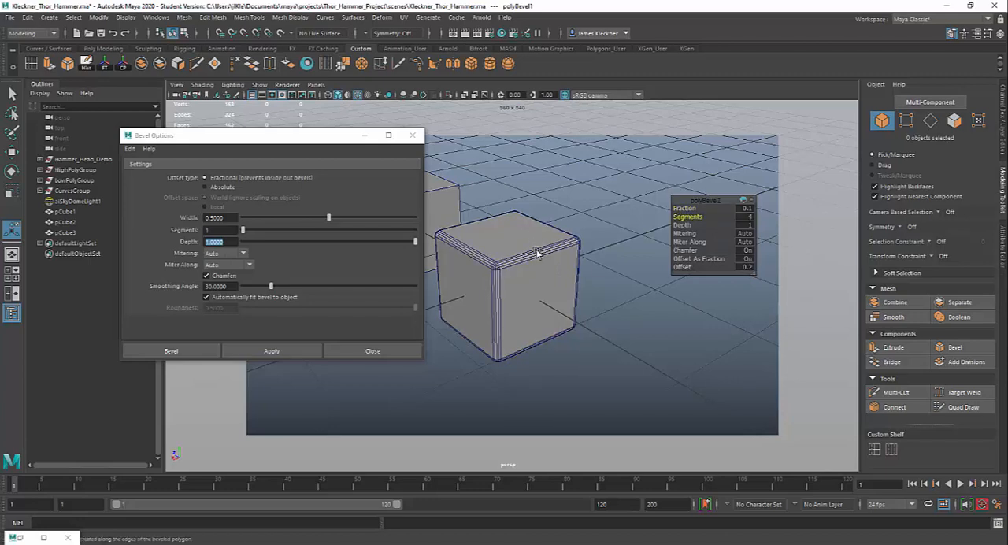
- Vary the bevel's Depth while inspecting the cube's edges up close, and finish with it set to 1
{"action": "left_click_drag", "start_coordinate": [681, 225], "coordinate": [703, 222]}
{"action": "scroll", "coordinate": [555, 240], "scroll_direction": "up", "scroll_amount": 5}
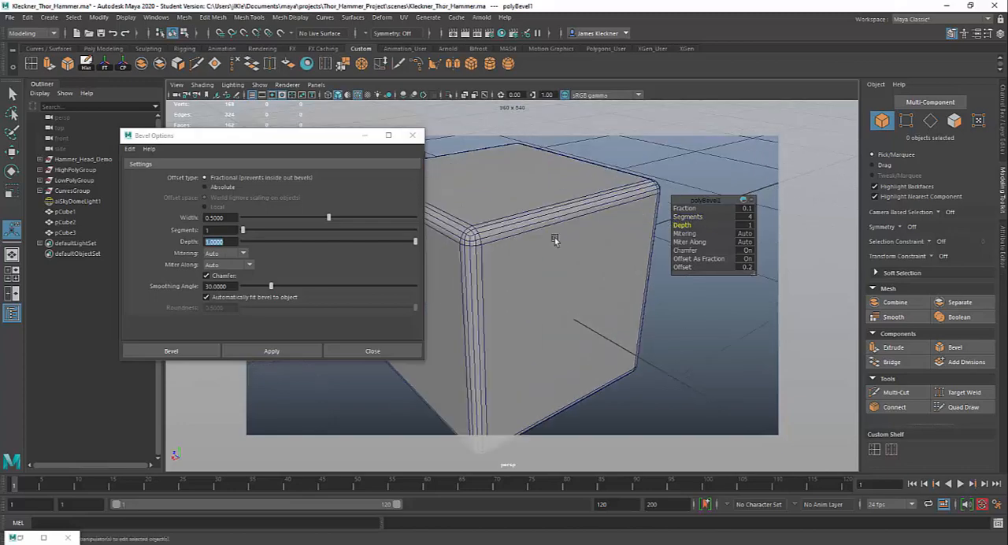
{"action": "scroll", "coordinate": [556, 240], "scroll_direction": "up", "scroll_amount": 2}
{"action": "left_click_drag", "start_coordinate": [585, 225], "coordinate": [538, 301], "text": "alt"}
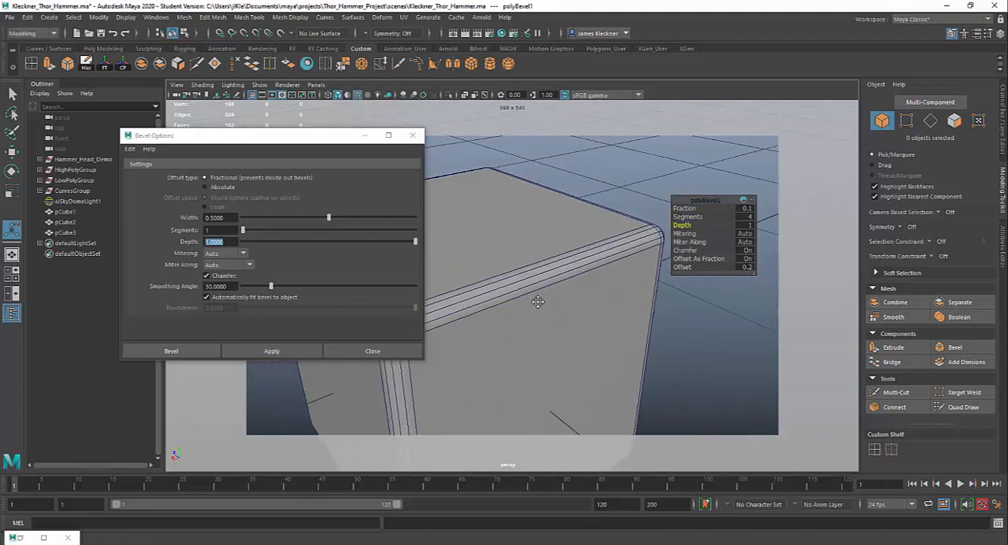
{"action": "left_click_drag", "start_coordinate": [663, 228], "coordinate": [709, 228]}
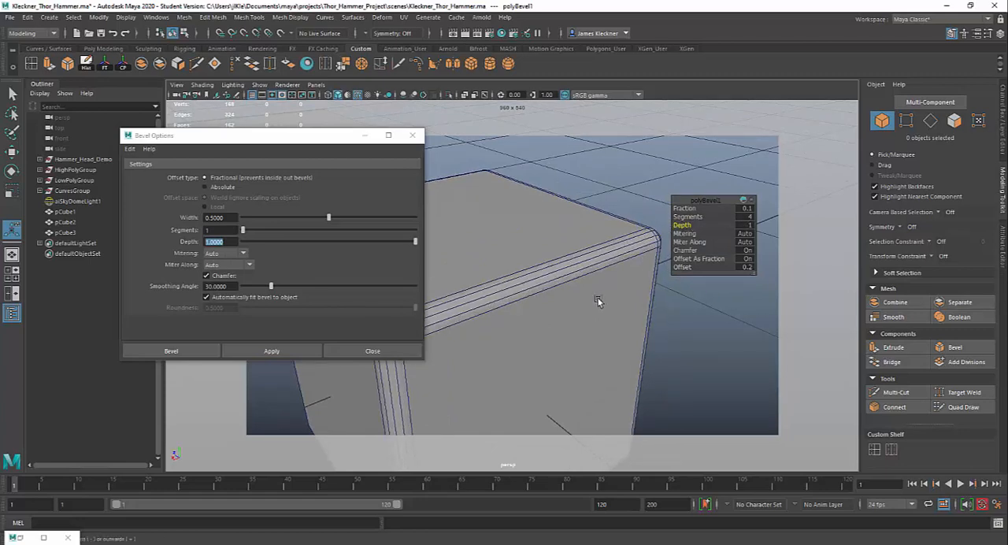
{"action": "scroll", "coordinate": [559, 245], "scroll_direction": "down", "scroll_amount": 3}
{"action": "left_click_drag", "start_coordinate": [557, 245], "coordinate": [589, 251], "text": "alt"}
{"action": "scroll", "coordinate": [556, 217], "scroll_direction": "down", "scroll_amount": 2}
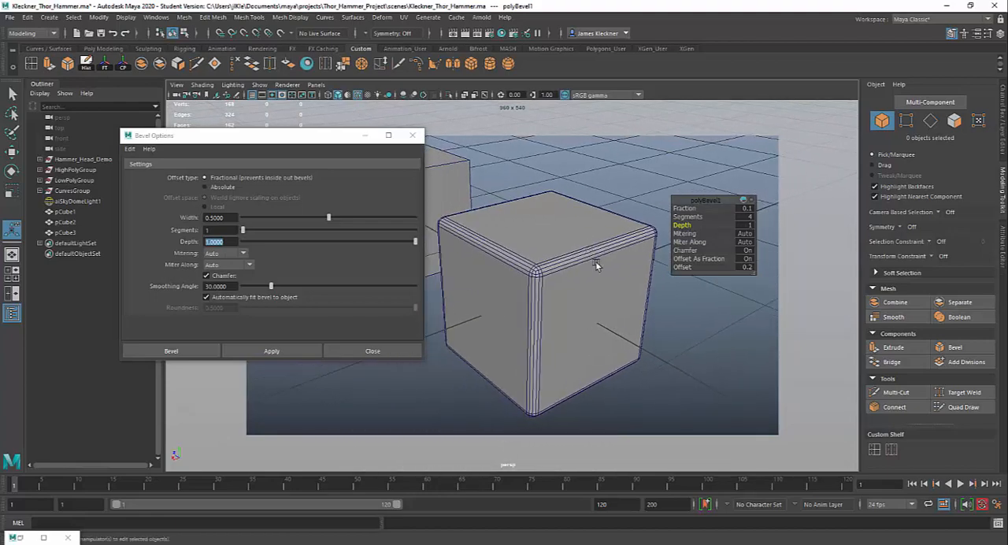
- Switch the bevel's Chamfer off and back on to compare the cube's edges, and inspect the cube from another angle
{"action": "left_click", "coordinate": [746, 250]}
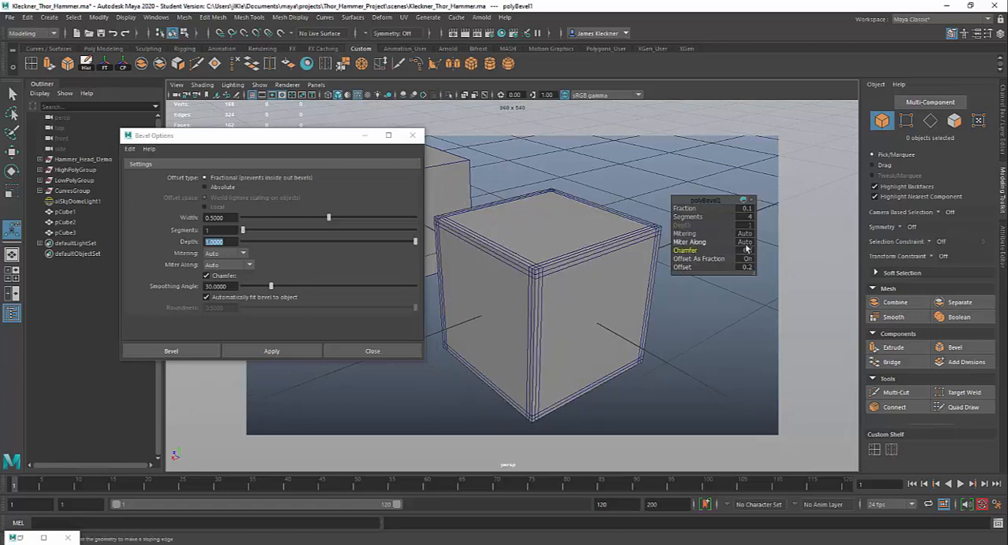
{"action": "left_click", "coordinate": [750, 251]}
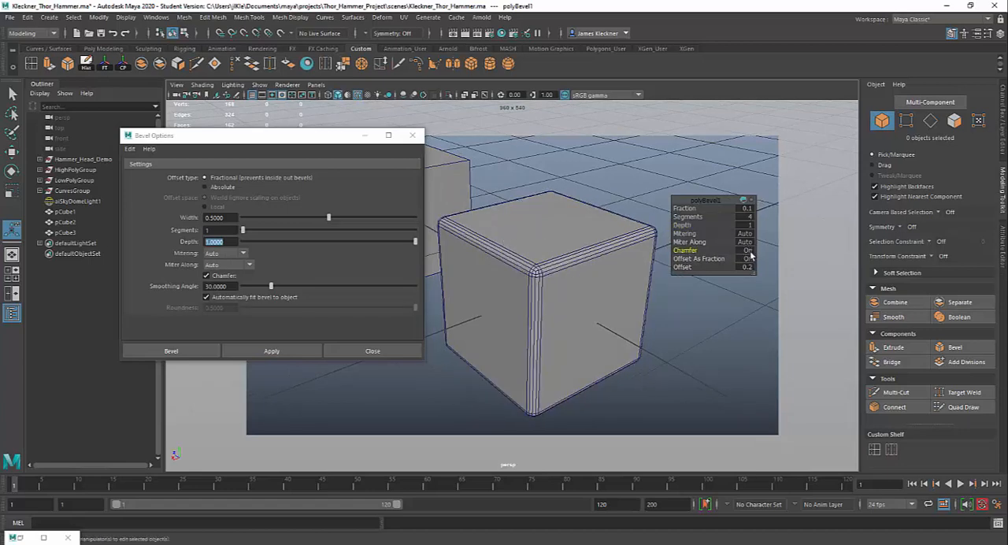
{"action": "left_click_drag", "start_coordinate": [655, 290], "coordinate": [631, 295], "text": "alt"}
{"action": "left_click_drag", "start_coordinate": [628, 298], "coordinate": [620, 300], "text": "alt"}
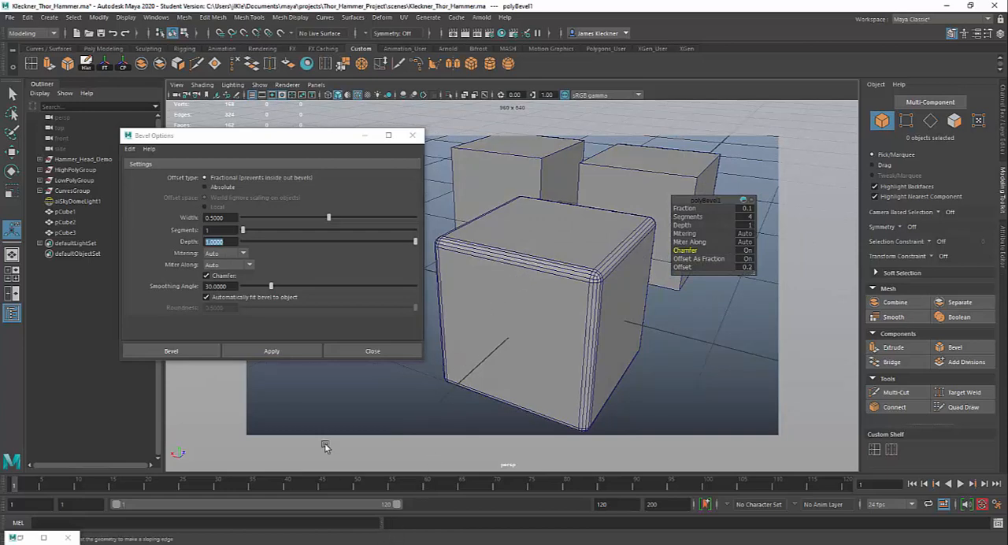
- Switch to the browser and examine Autodesk's Bevel Options help from Offset type and Width through Segments, Depth and Mitering
{"action": "key", "text": "alt+Tab"}
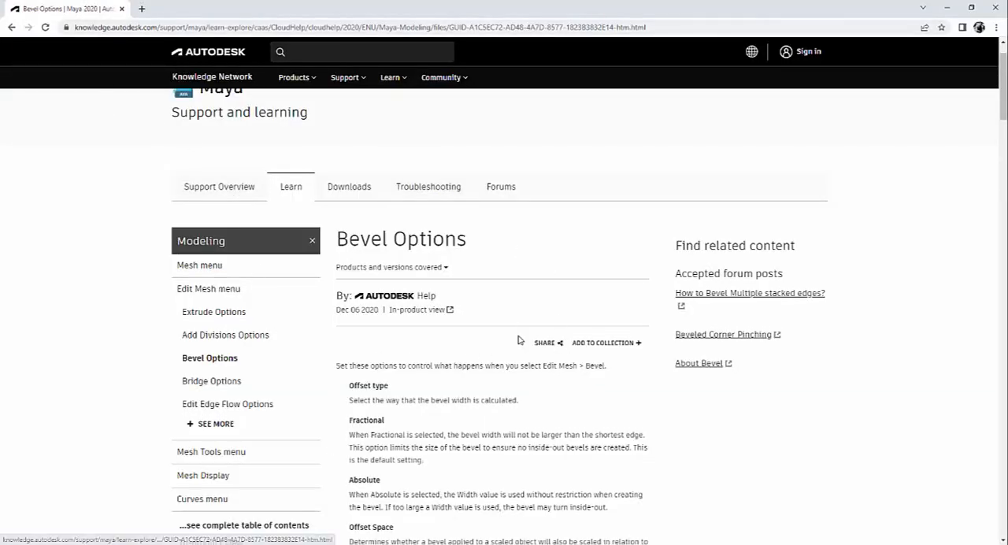
{"action": "scroll", "coordinate": [519, 338], "scroll_direction": "down", "scroll_amount": 2}
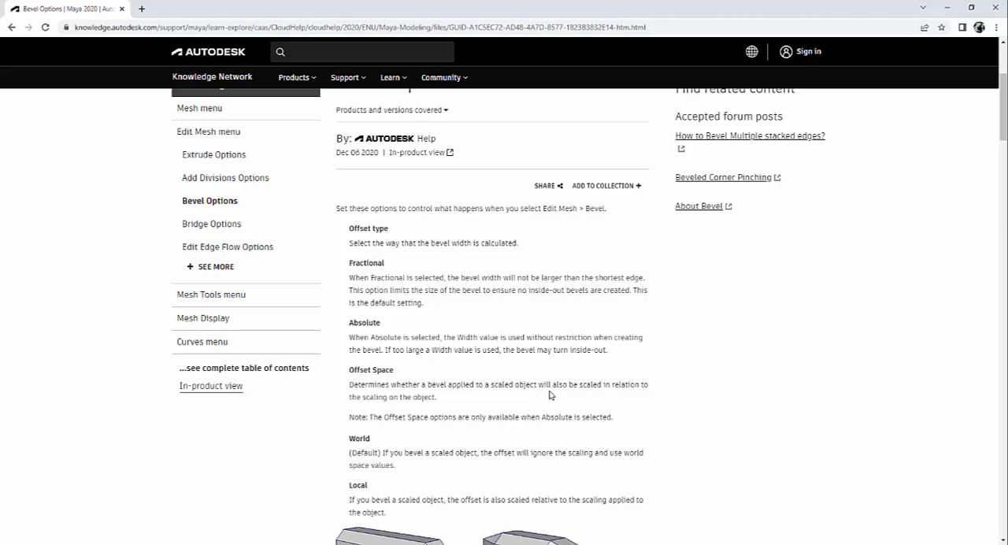
{"action": "scroll", "coordinate": [471, 349], "scroll_direction": "down", "scroll_amount": 3}
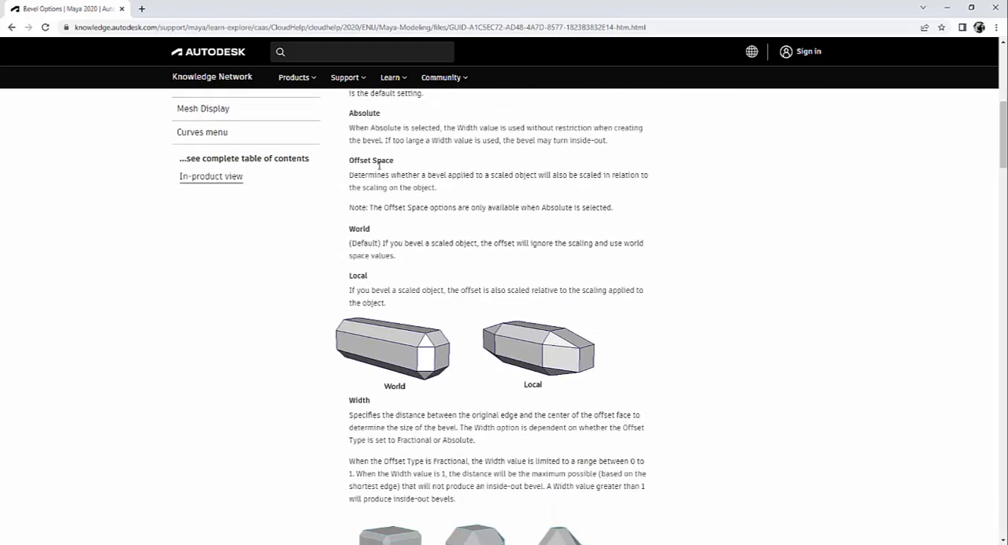
{"action": "scroll", "coordinate": [453, 304], "scroll_direction": "down", "scroll_amount": 5}
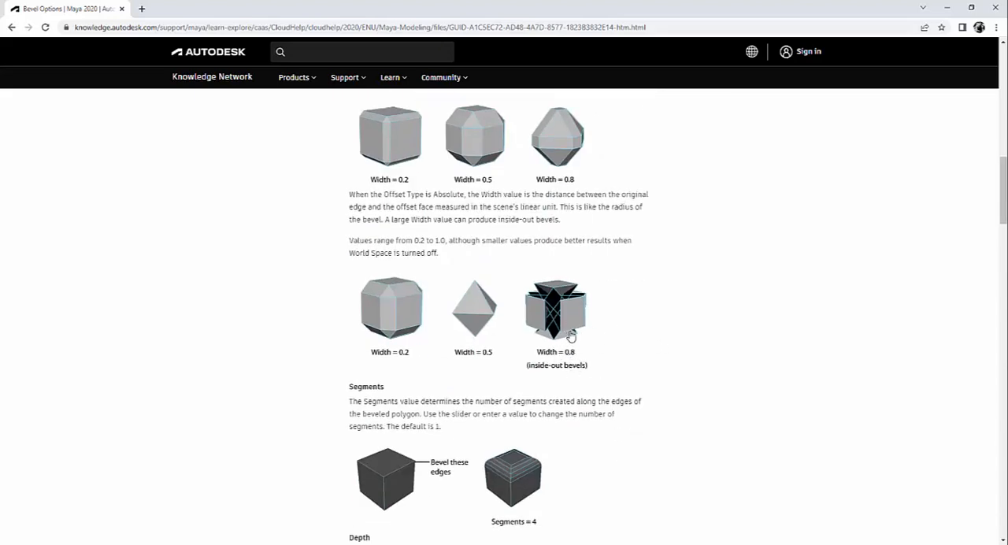
{"action": "scroll", "coordinate": [551, 337], "scroll_direction": "up", "scroll_amount": 1}
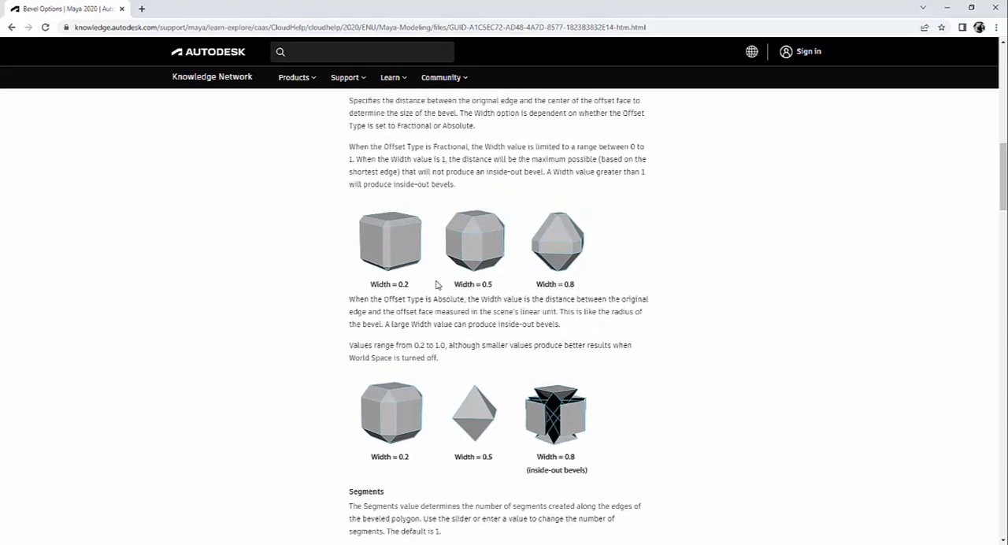
{"action": "scroll", "coordinate": [512, 293], "scroll_direction": "down", "scroll_amount": 4}
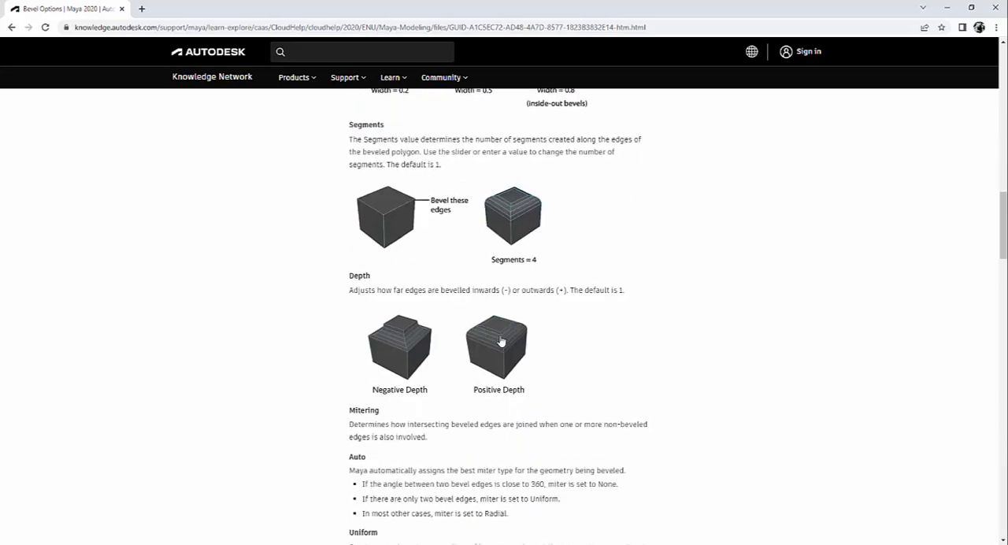
{"action": "scroll", "coordinate": [505, 347], "scroll_direction": "down", "scroll_amount": 1}
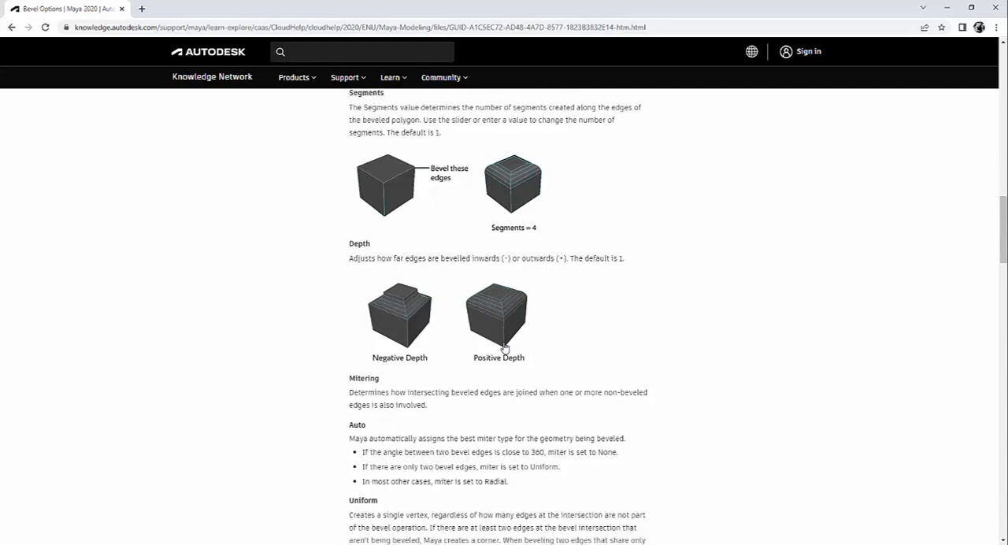
{"action": "scroll", "coordinate": [505, 347], "scroll_direction": "down", "scroll_amount": 2}
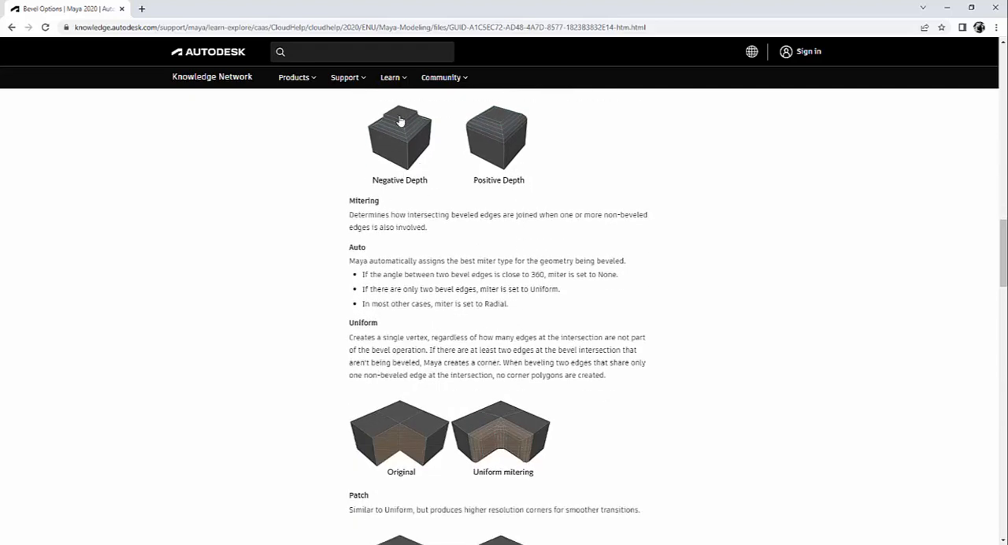
- Return to Maya and vary the cube bevel's Depth again, finishing with it set to 1
{"action": "left_click", "coordinate": [947, 7]}
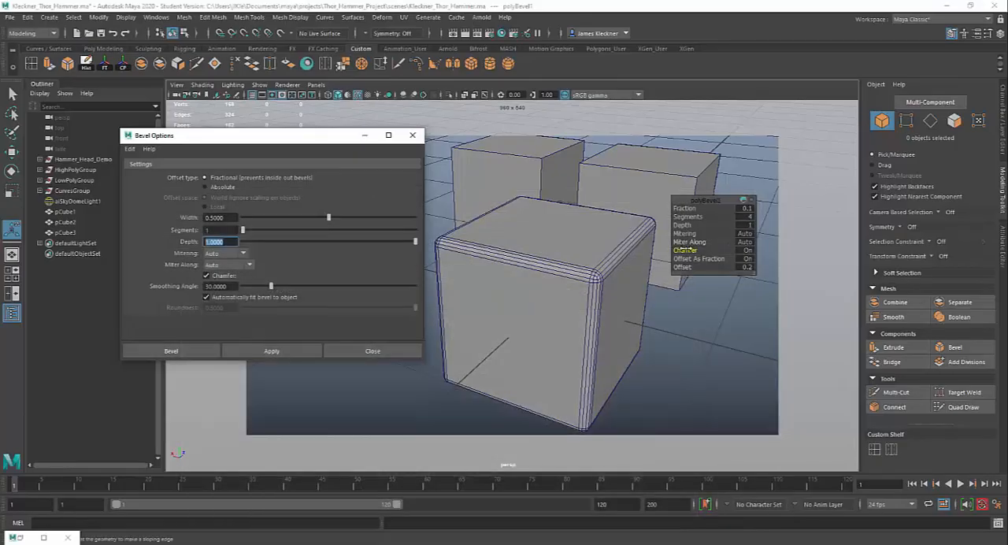
{"action": "left_click_drag", "start_coordinate": [684, 225], "coordinate": [720, 229]}
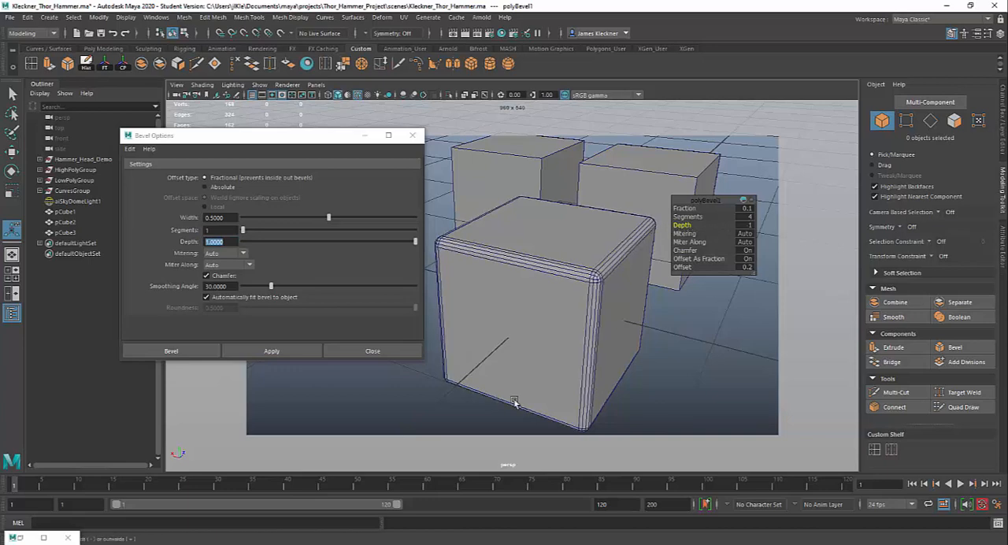
- Review the help page's Mitering, Miter Along, Chamfer, Smoothing angle and Roundness sections in the browser, and return to Maya
{"action": "left_click", "coordinate": [391, 544]}
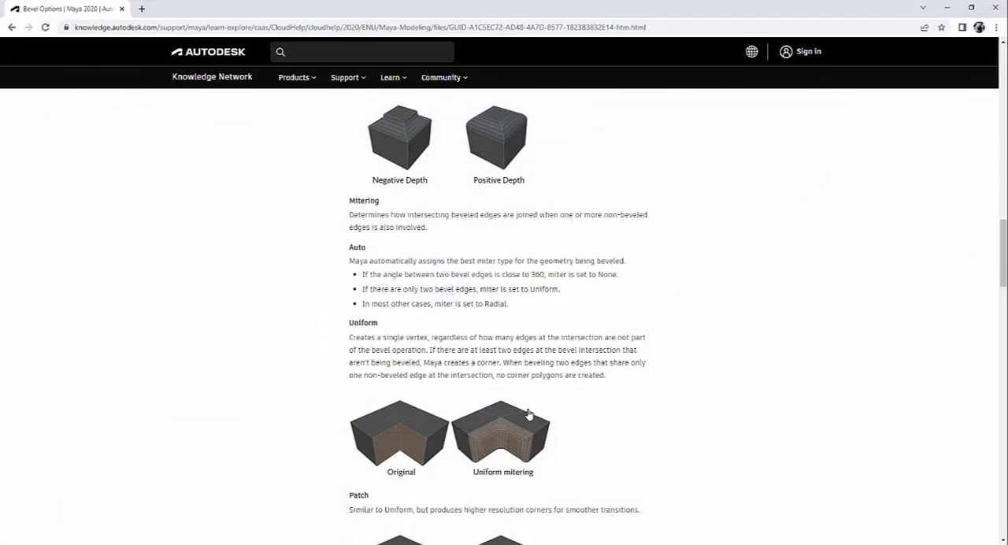
{"action": "scroll", "coordinate": [528, 413], "scroll_direction": "down", "scroll_amount": 5}
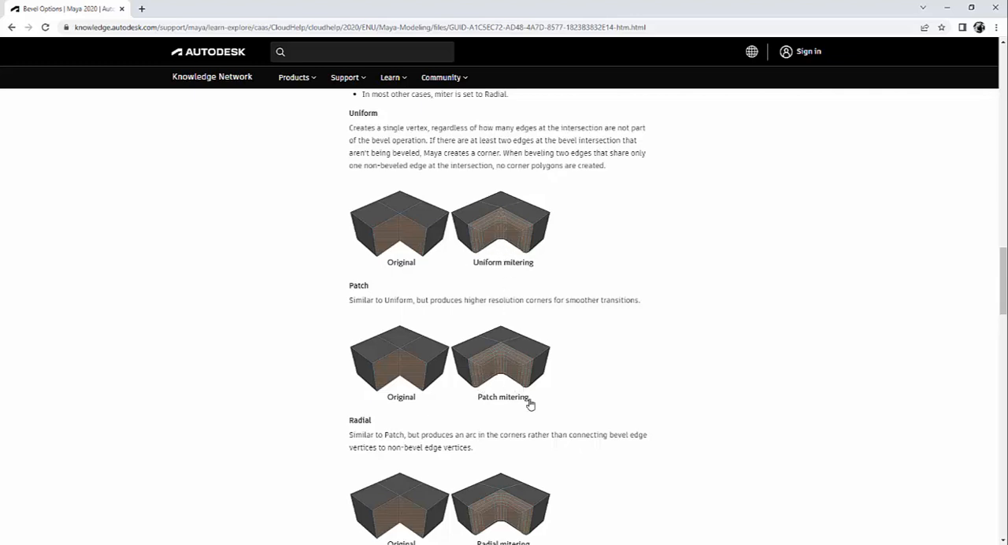
{"action": "scroll", "coordinate": [530, 404], "scroll_direction": "down", "scroll_amount": 2}
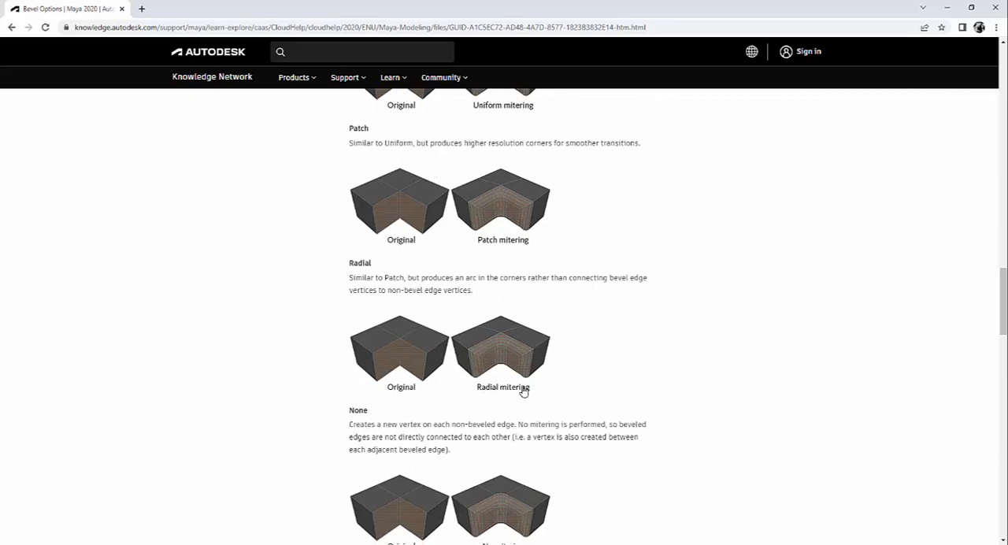
{"action": "scroll", "coordinate": [523, 392], "scroll_direction": "down", "scroll_amount": 1}
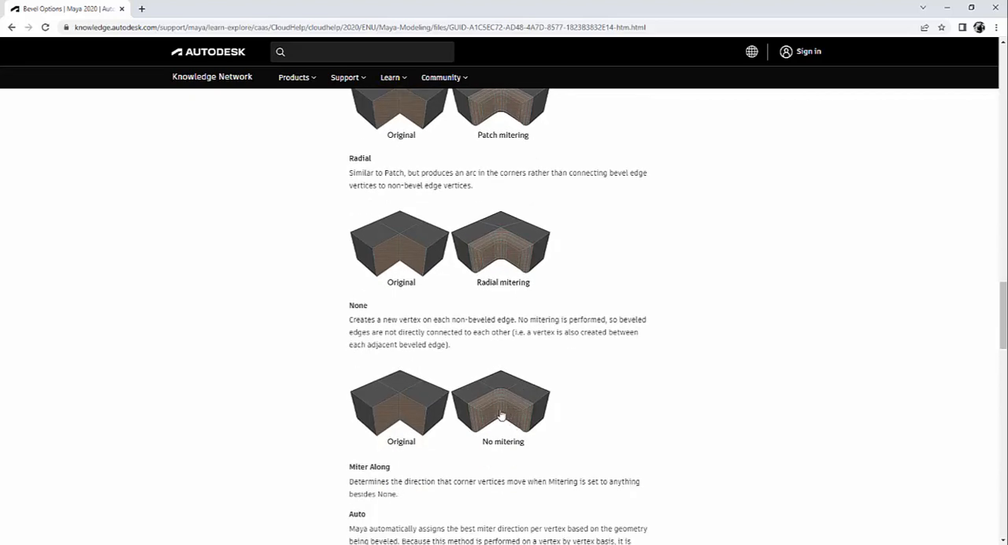
{"action": "scroll", "coordinate": [533, 417], "scroll_direction": "down", "scroll_amount": 2}
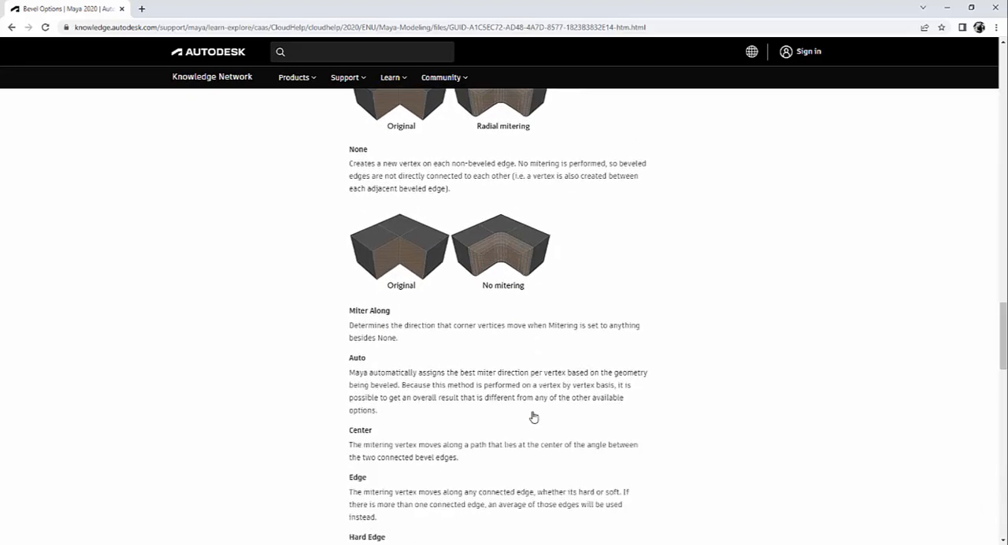
{"action": "scroll", "coordinate": [531, 418], "scroll_direction": "down", "scroll_amount": 2}
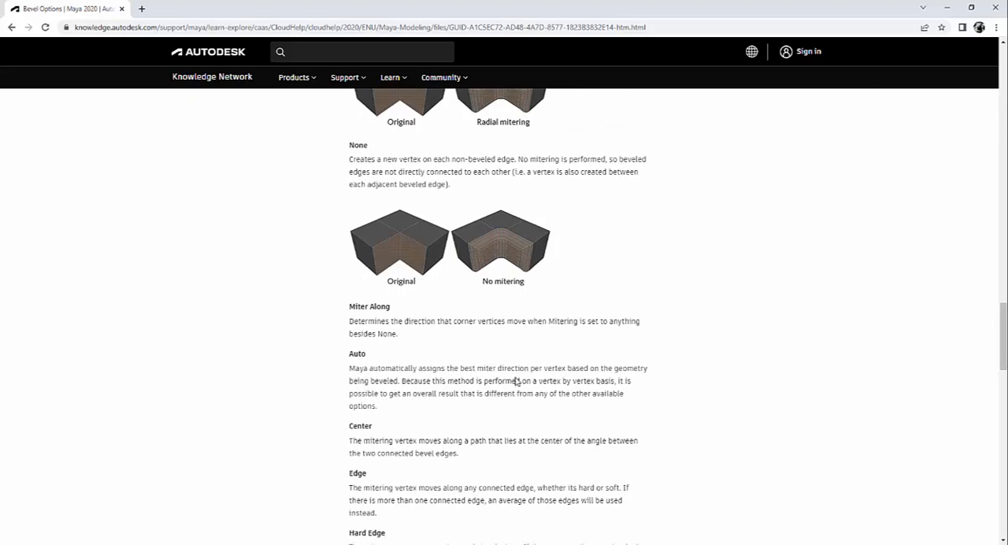
{"action": "scroll", "coordinate": [520, 394], "scroll_direction": "down", "scroll_amount": 2}
{"action": "scroll", "coordinate": [515, 382], "scroll_direction": "down", "scroll_amount": 3}
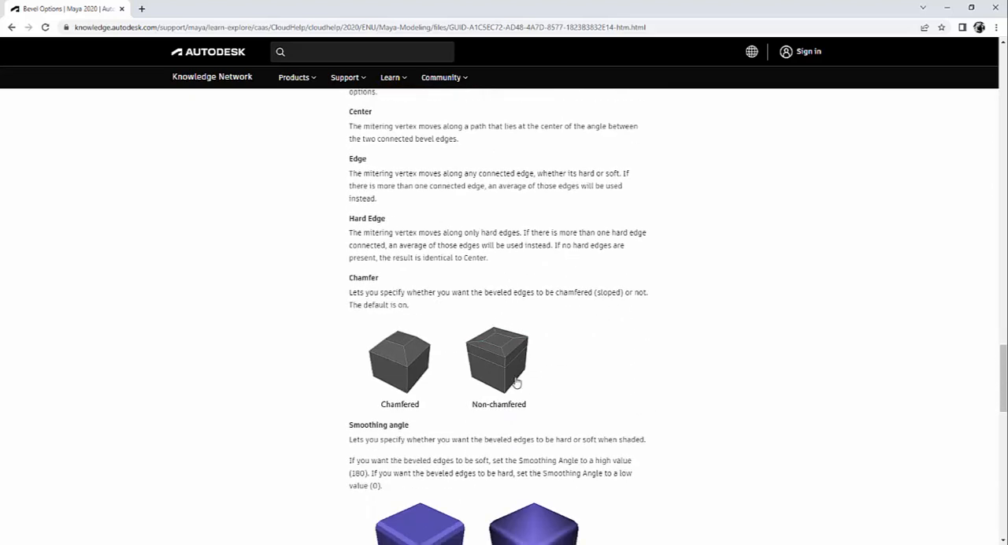
{"action": "scroll", "coordinate": [488, 347], "scroll_direction": "up", "scroll_amount": 1}
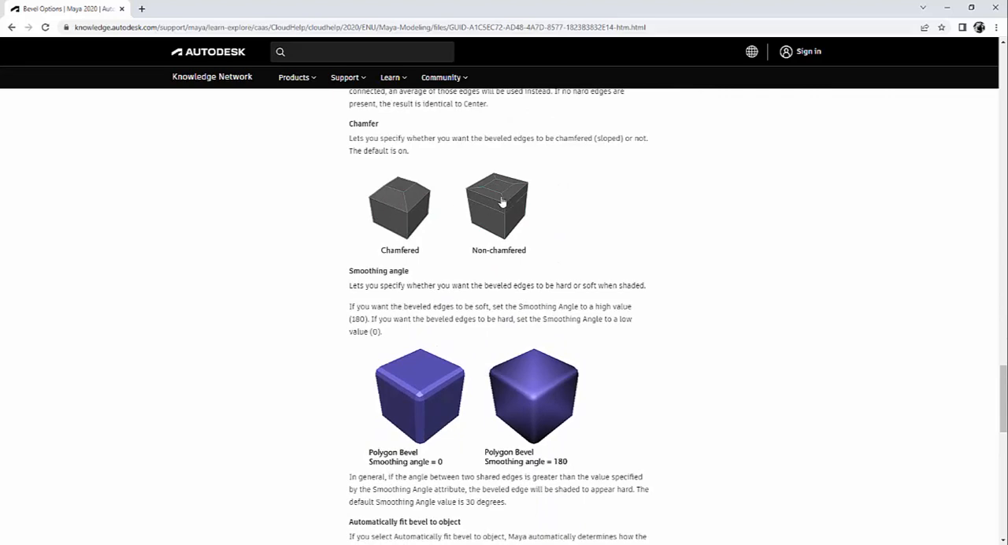
{"action": "scroll", "coordinate": [415, 220], "scroll_direction": "down", "scroll_amount": 2}
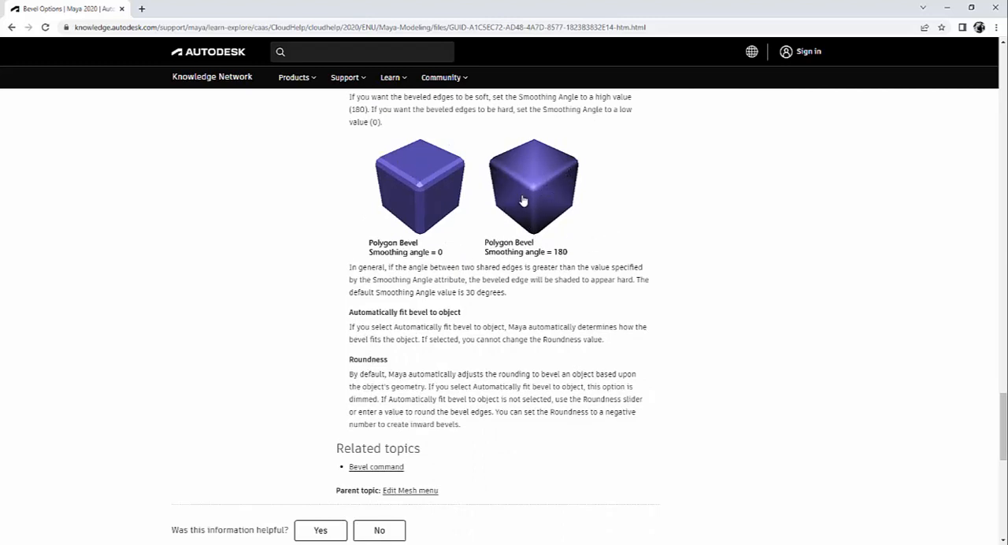
{"action": "scroll", "coordinate": [490, 325], "scroll_direction": "up", "scroll_amount": 4}
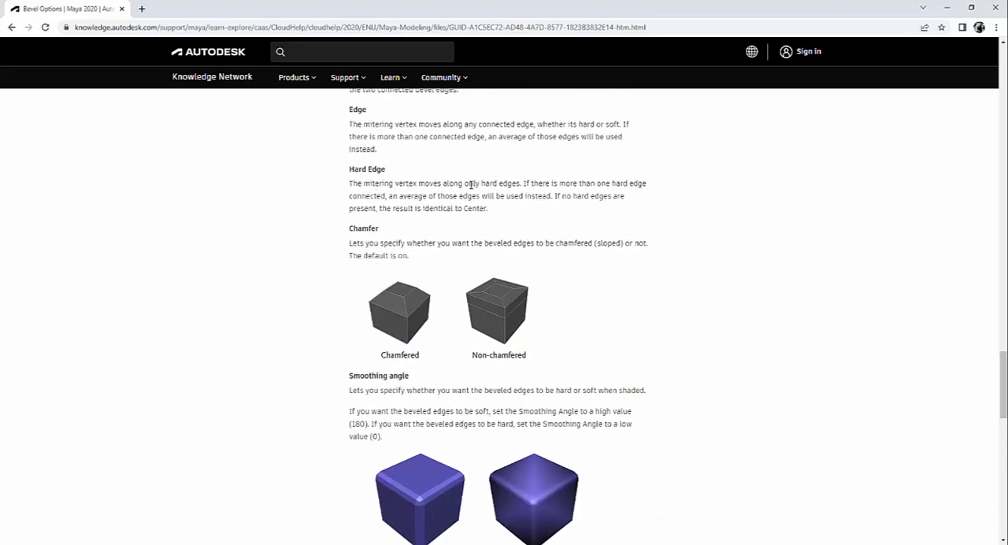
{"action": "left_click", "coordinate": [948, 7]}
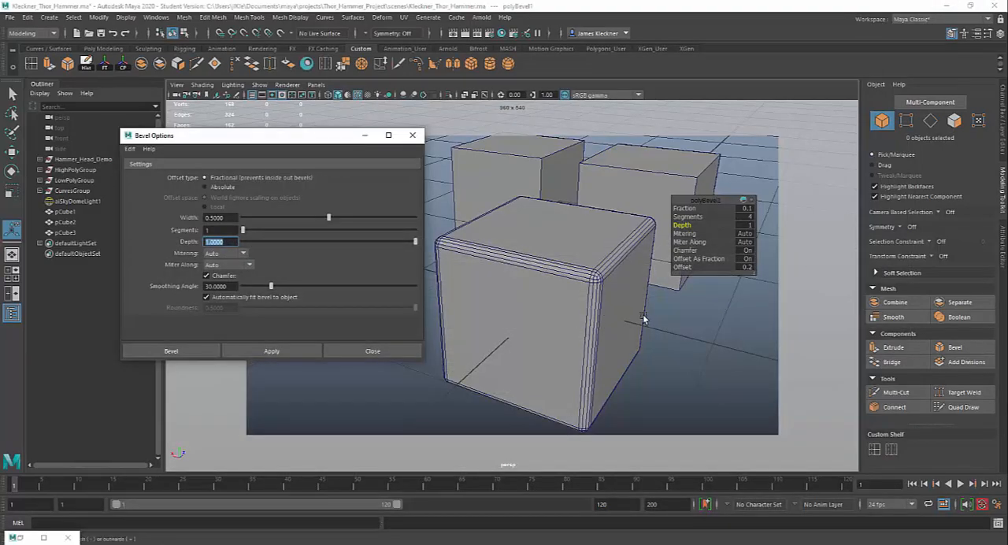
- Close the Bevel Options window and select the beveled cube pCube1
{"action": "left_click_drag", "start_coordinate": [638, 312], "coordinate": [591, 308], "text": "alt"}
{"action": "right_click_drag", "start_coordinate": [641, 342], "coordinate": [601, 279], "text": "alt"}
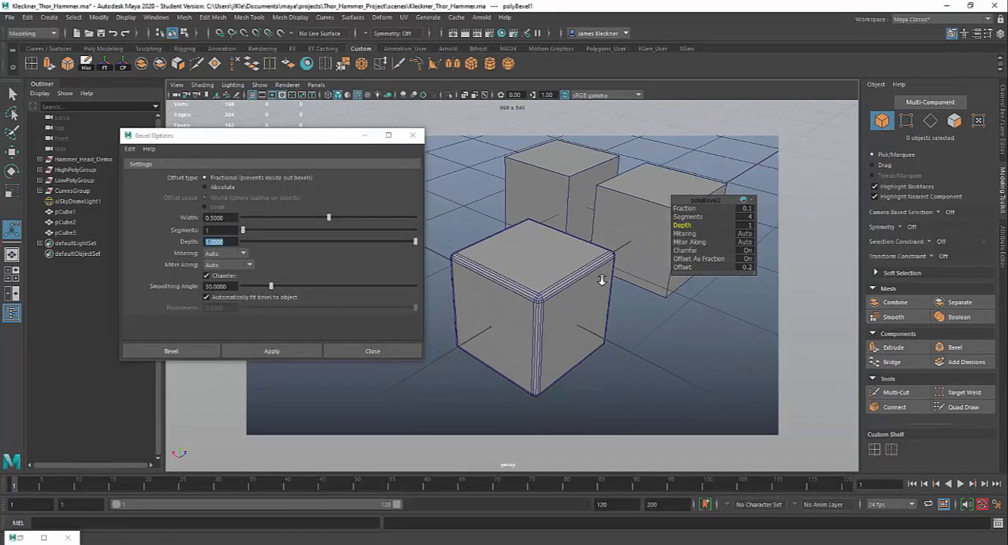
{"action": "left_click_drag", "start_coordinate": [605, 281], "coordinate": [548, 276], "text": "alt"}
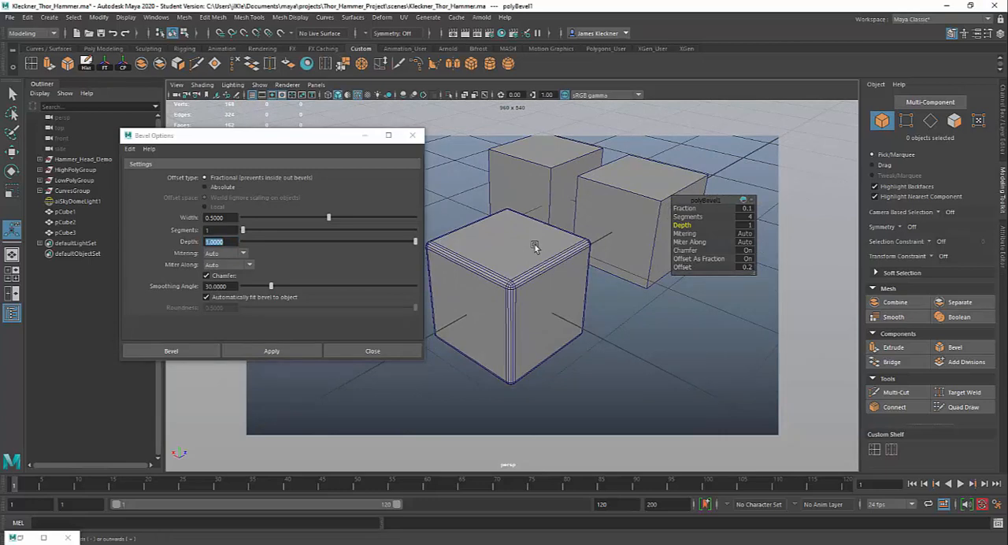
{"action": "left_click", "coordinate": [416, 137]}
{"action": "left_click", "coordinate": [418, 135]}
{"action": "left_click", "coordinate": [534, 260]}
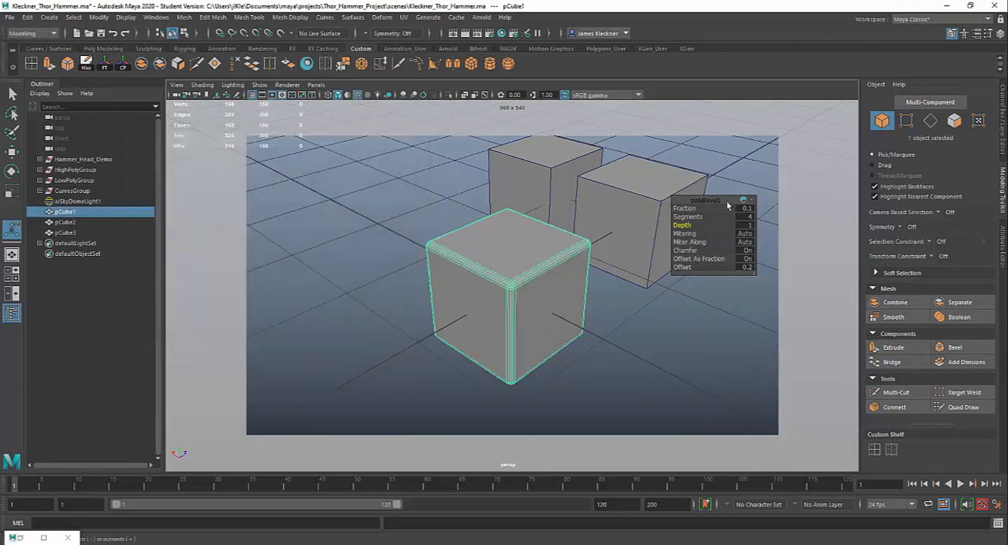
- Move the floating bevel settings clear of the cubes and vary Segments, finishing with 4
{"action": "left_click_drag", "start_coordinate": [720, 206], "coordinate": [668, 367]}
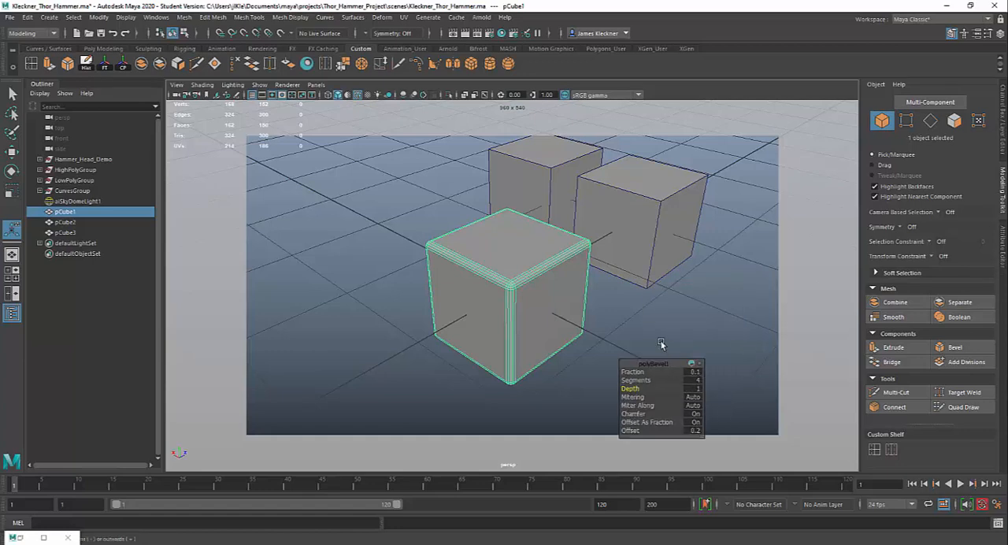
{"action": "left_click_drag", "start_coordinate": [604, 261], "coordinate": [659, 337], "text": "alt"}
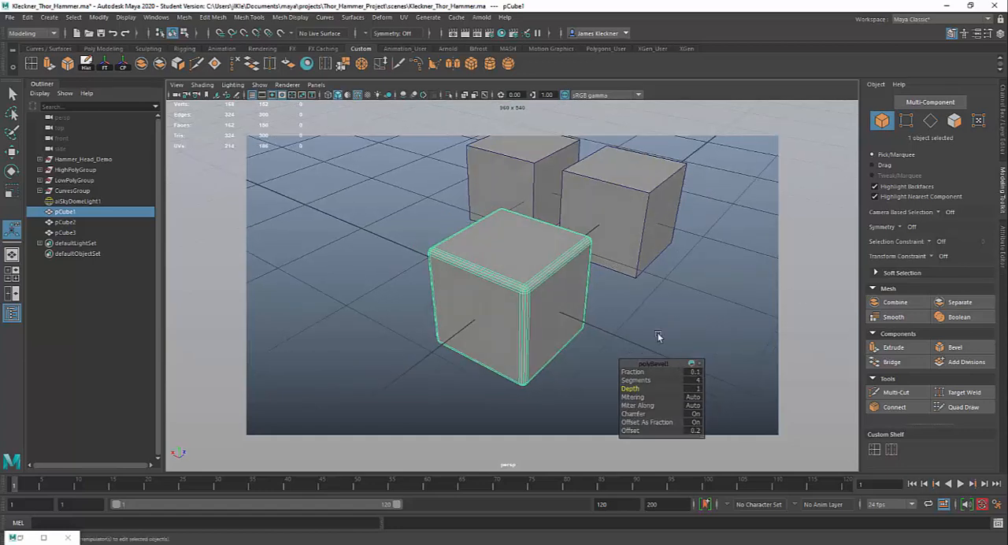
{"action": "left_click_drag", "start_coordinate": [644, 381], "coordinate": [633, 381]}
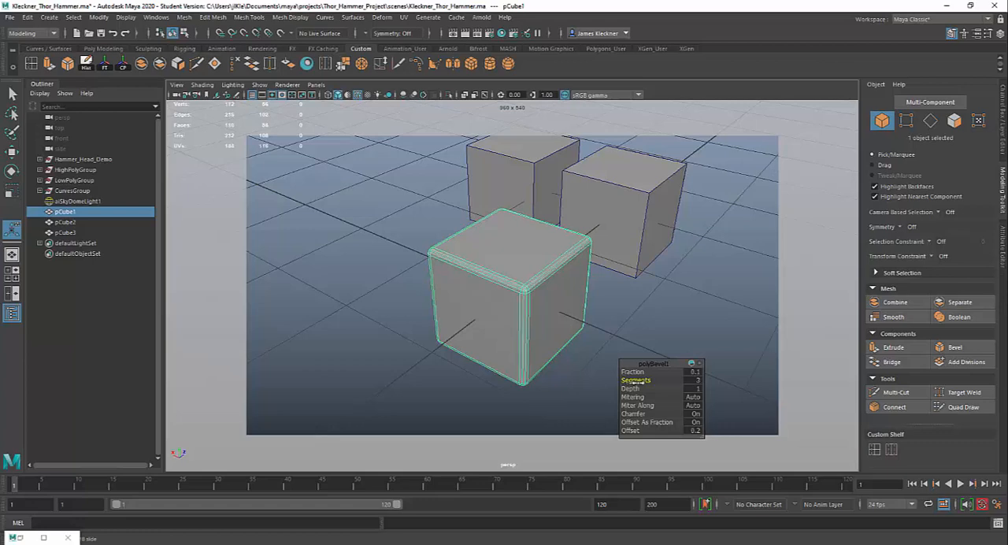
- Reselect the beveled cube and set the Offset of its polyBevel1 input to 5 in the channel values
{"action": "left_click", "coordinate": [608, 173]}
{"action": "middle_click_drag", "start_coordinate": [621, 313], "coordinate": [548, 314], "text": "alt"}
{"action": "left_click", "coordinate": [446, 274]}
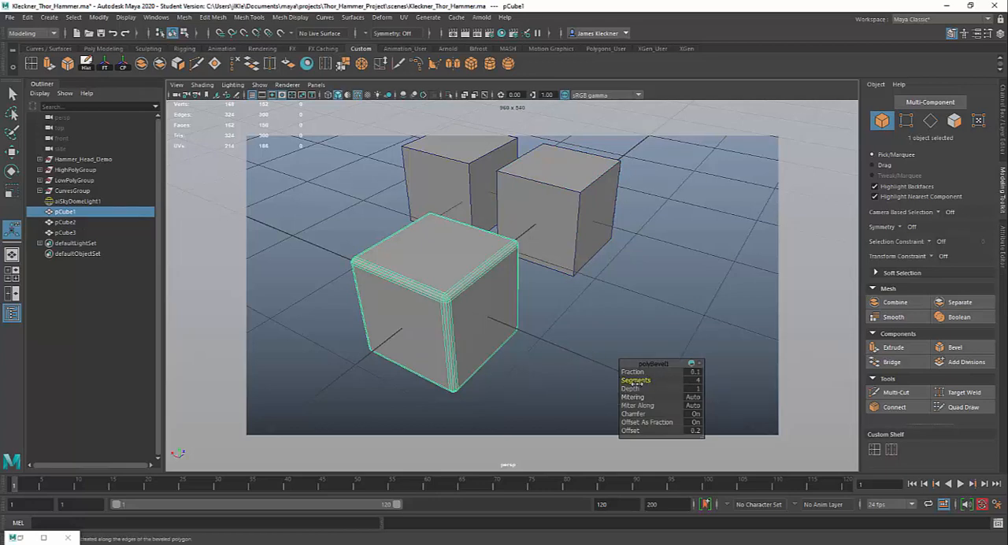
{"action": "left_click", "coordinate": [1004, 112]}
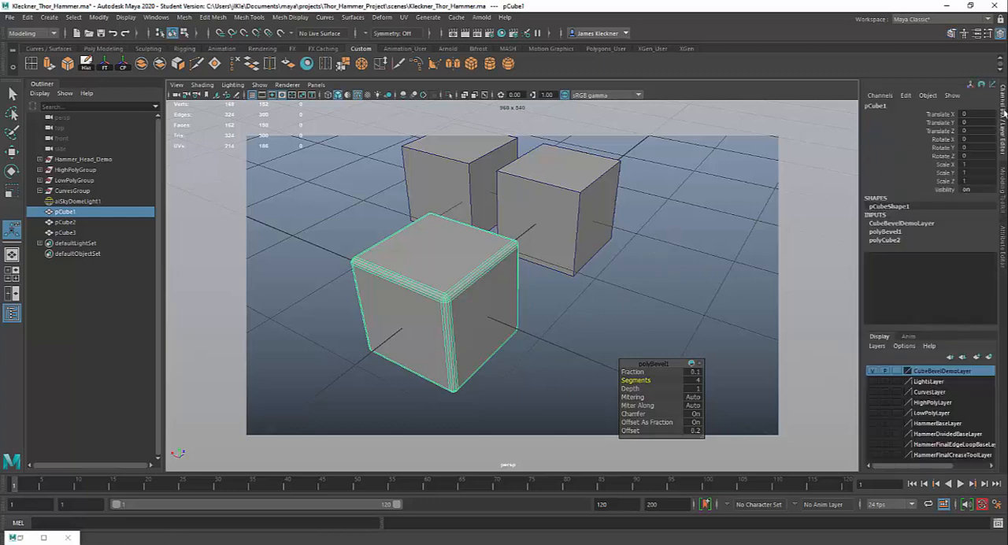
{"action": "left_click", "coordinate": [885, 232]}
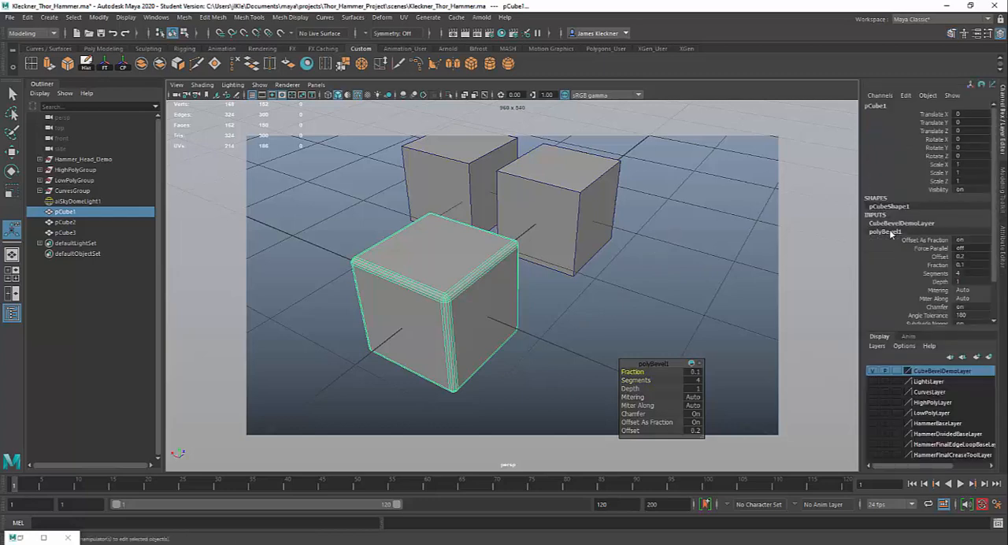
{"action": "left_click", "coordinate": [940, 257]}
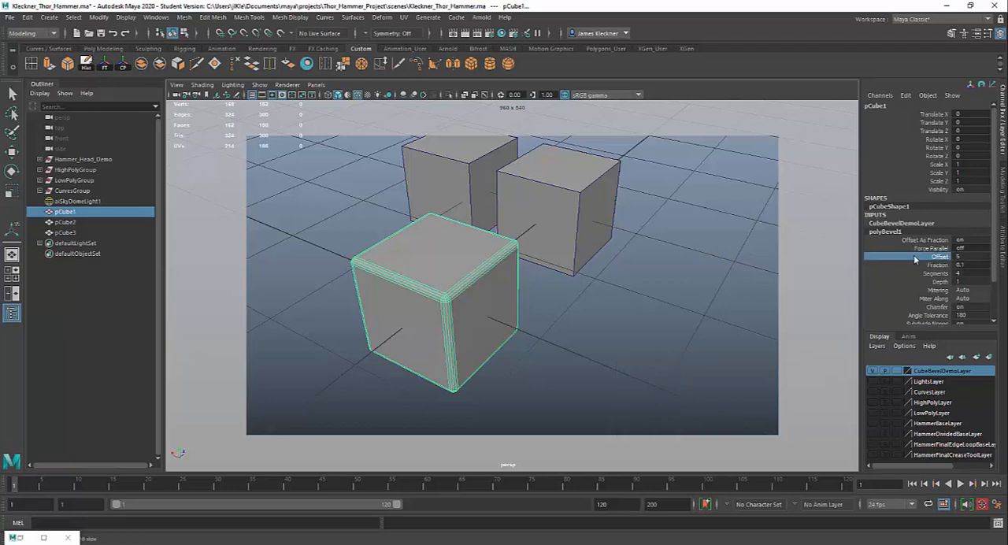
- Try the polyBevel1 Fraction channel, keeping it at 0.1, and set Segments to 3
{"action": "left_click", "coordinate": [944, 274]}
{"action": "left_click", "coordinate": [937, 265]}
{"action": "mouse_move", "coordinate": [617, 264]}
{"action": "middle_mouse_down"}
{"action": "mouse_move", "coordinate": [598, 263]}
{"action": "mouse_move", "coordinate": [634, 258]}
{"action": "mouse_move", "coordinate": [617, 260]}
{"action": "middle_mouse_up"}
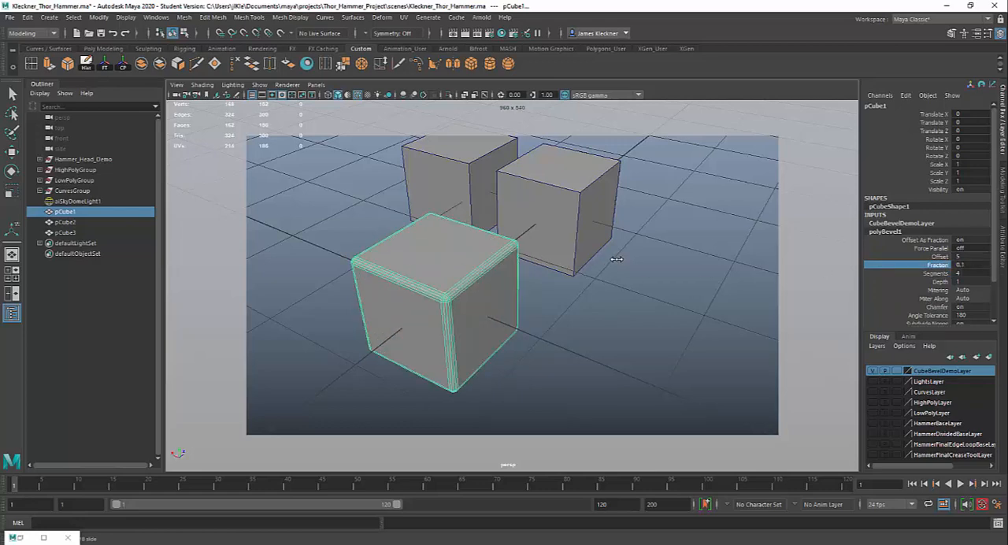
{"action": "left_click", "coordinate": [934, 273]}
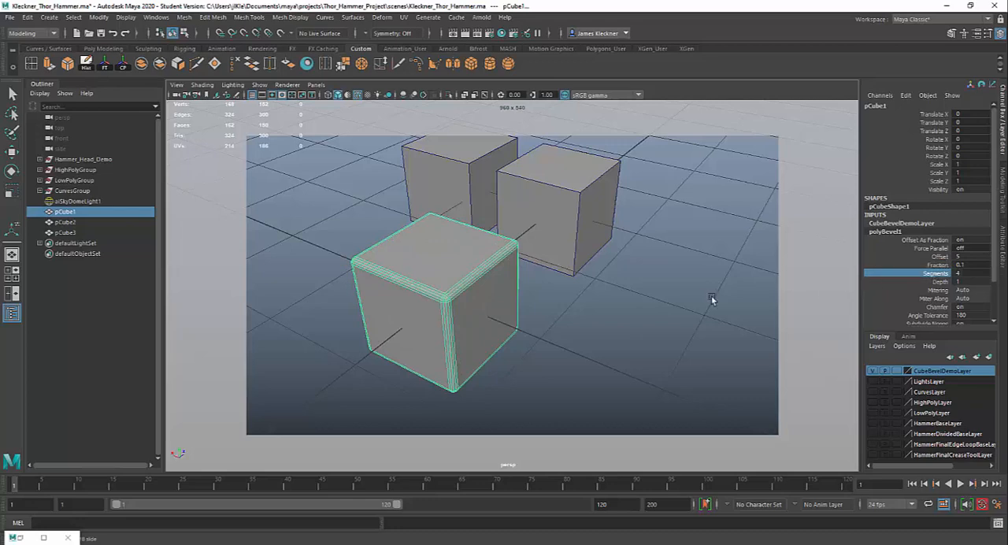
{"action": "middle_click_drag", "start_coordinate": [711, 299], "coordinate": [646, 284]}
{"action": "left_click", "coordinate": [934, 282]}
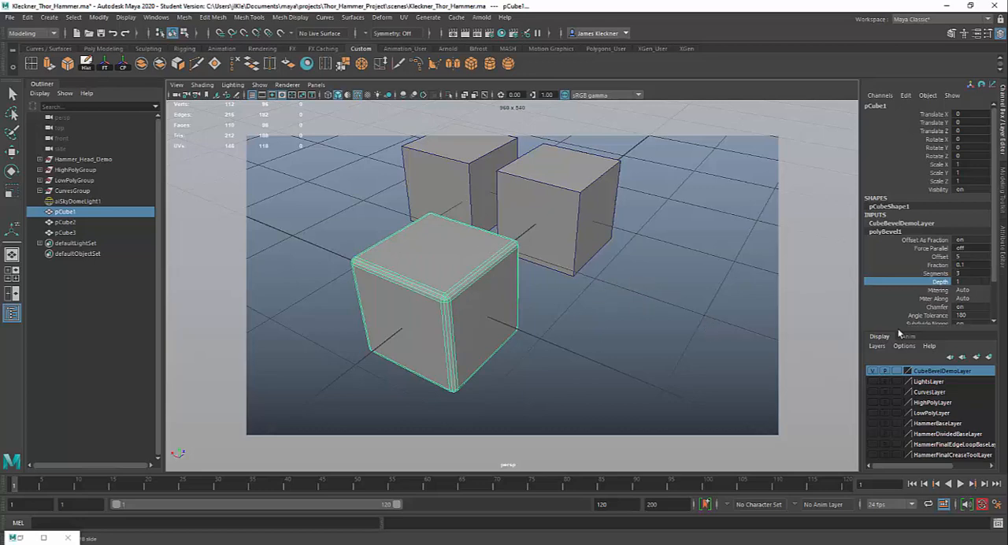
- Open the polyBevel1 node's full attributes and set Fraction to 0.103 and Segments to 4
{"action": "left_click", "coordinate": [1003, 244]}
{"action": "key", "text": "t"}
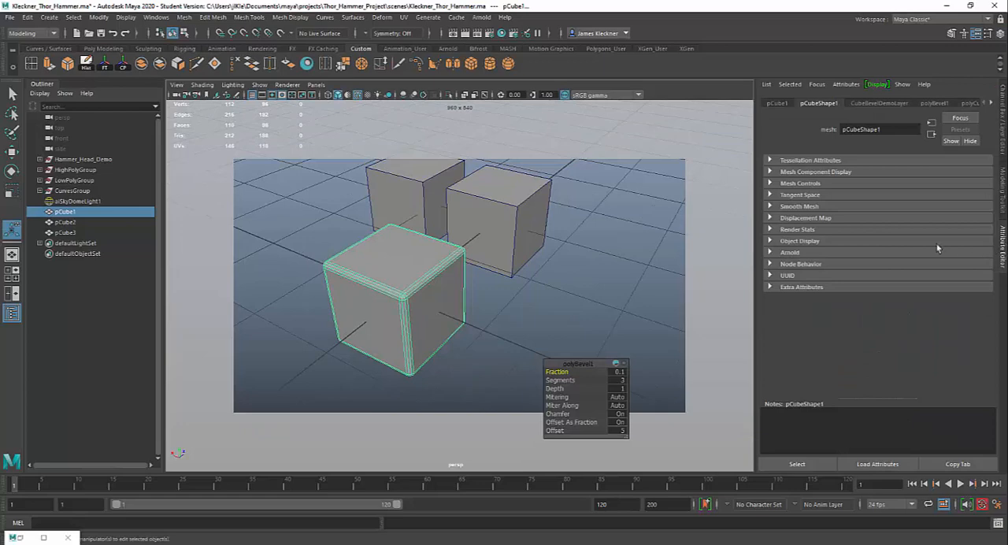
{"action": "left_click", "coordinate": [935, 103]}
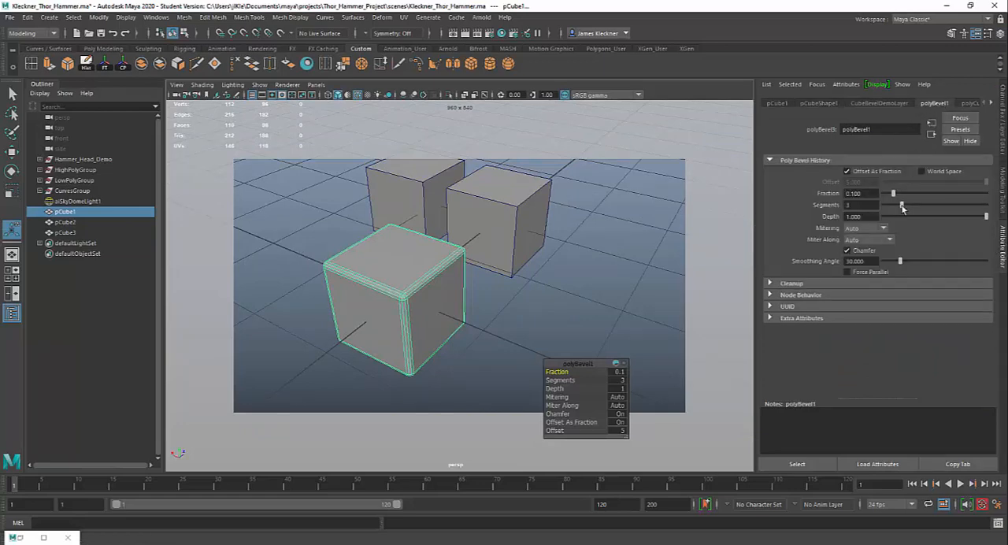
{"action": "scroll", "coordinate": [439, 284], "scroll_direction": "up", "scroll_amount": 5}
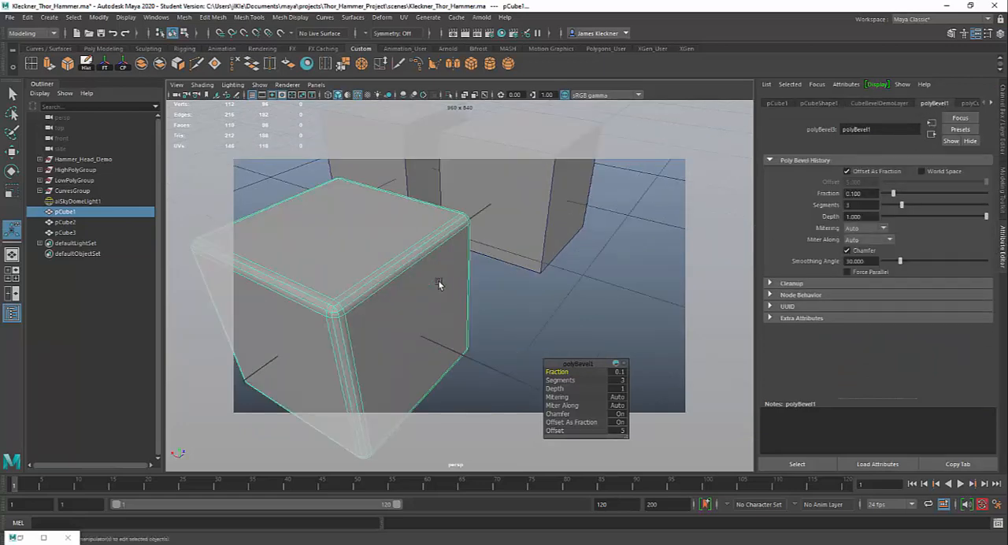
{"action": "scroll", "coordinate": [439, 284], "scroll_direction": "down", "scroll_amount": 5}
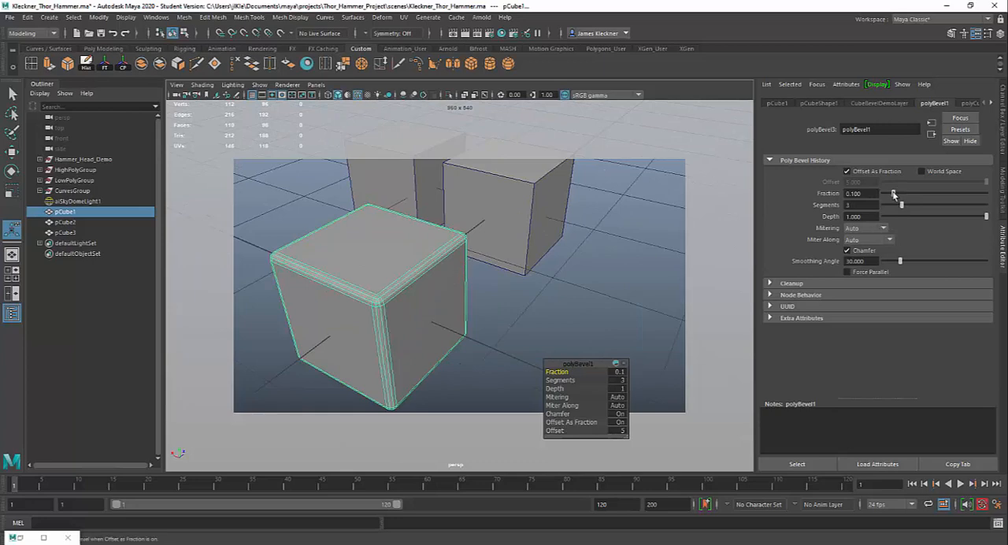
{"action": "mouse_move", "coordinate": [893, 193]}
{"action": "left_mouse_down"}
{"action": "mouse_move", "coordinate": [910, 194]}
{"action": "mouse_move", "coordinate": [894, 198]}
{"action": "left_mouse_up"}
{"action": "left_click_drag", "start_coordinate": [902, 205], "coordinate": [911, 209]}
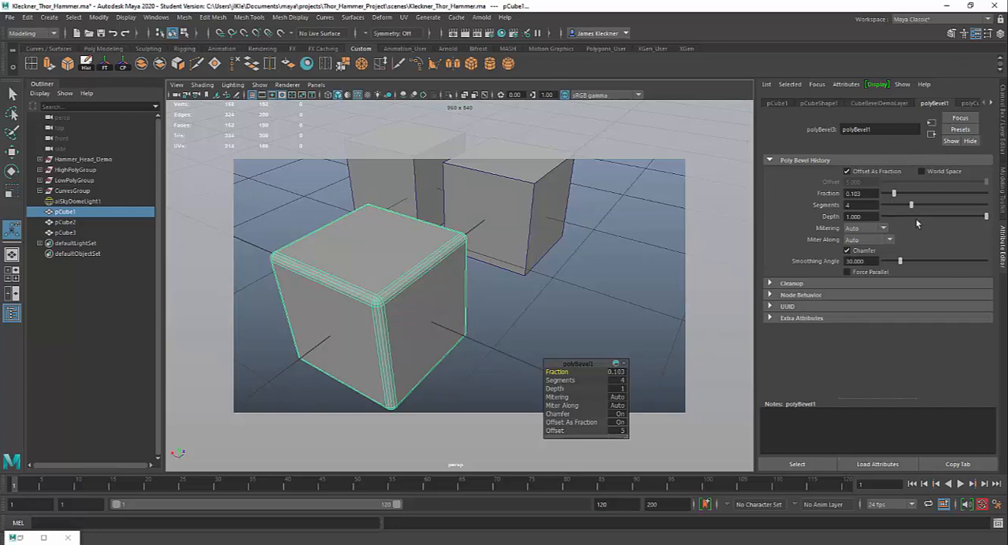
- Try the bevel's Depth, leaving it at 1, and switch Chamfer off and back on to compare the cube's edges
{"action": "mouse_move", "coordinate": [986, 219]}
{"action": "left_mouse_down"}
{"action": "mouse_move", "coordinate": [883, 220]}
{"action": "mouse_move", "coordinate": [999, 221]}
{"action": "left_mouse_up"}
{"action": "left_click", "coordinate": [846, 251]}
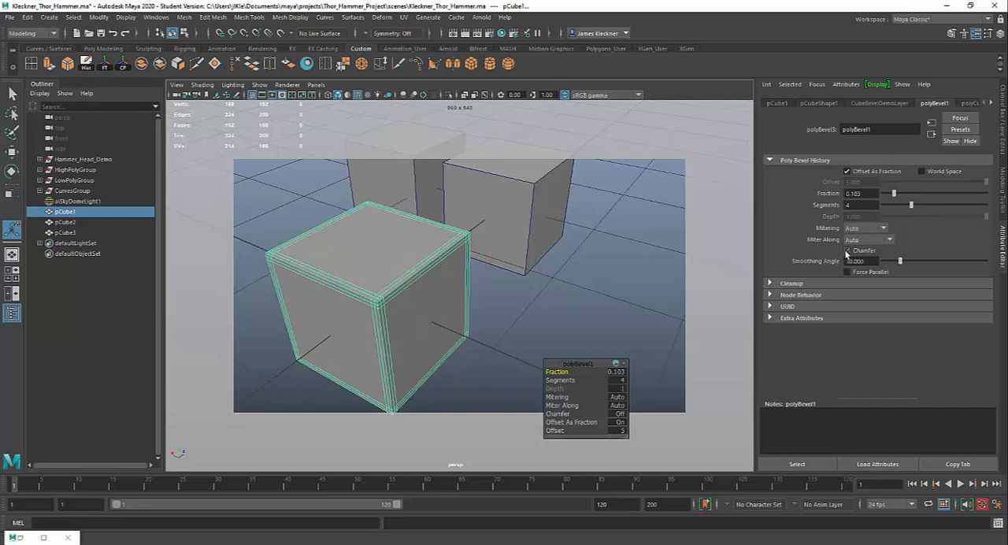
{"action": "left_click", "coordinate": [846, 251]}
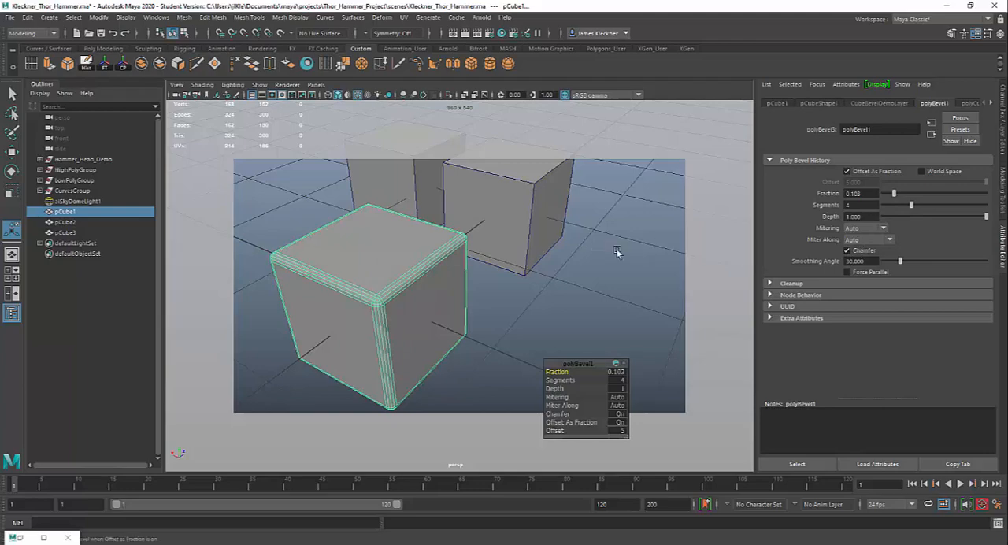
- Select the top face of the second cube, pCube2, and bevel it
{"action": "left_click_drag", "start_coordinate": [563, 260], "coordinate": [480, 263], "text": "alt"}
{"action": "right_click_drag", "start_coordinate": [446, 254], "coordinate": [447, 283]}
{"action": "left_click", "coordinate": [489, 236]}
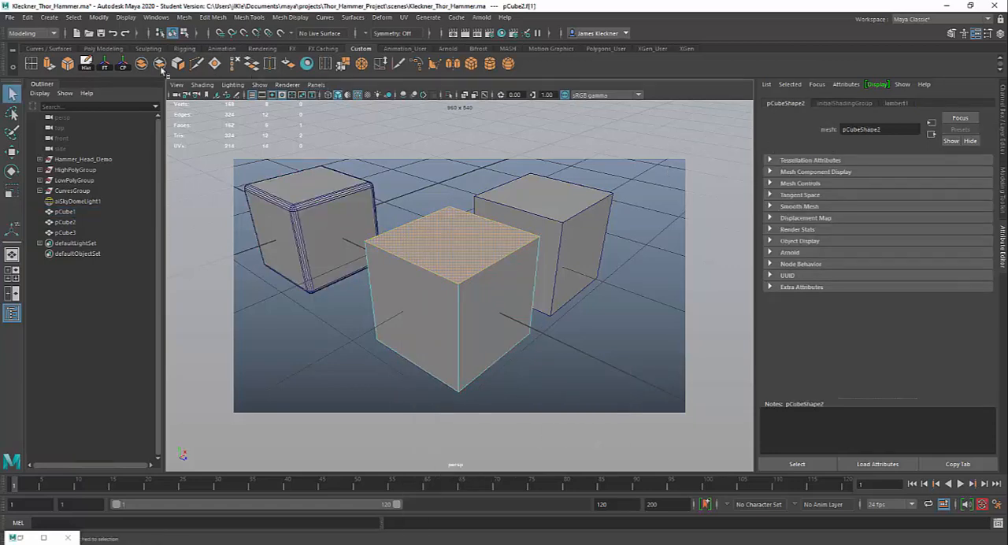
{"action": "left_click", "coordinate": [69, 67]}
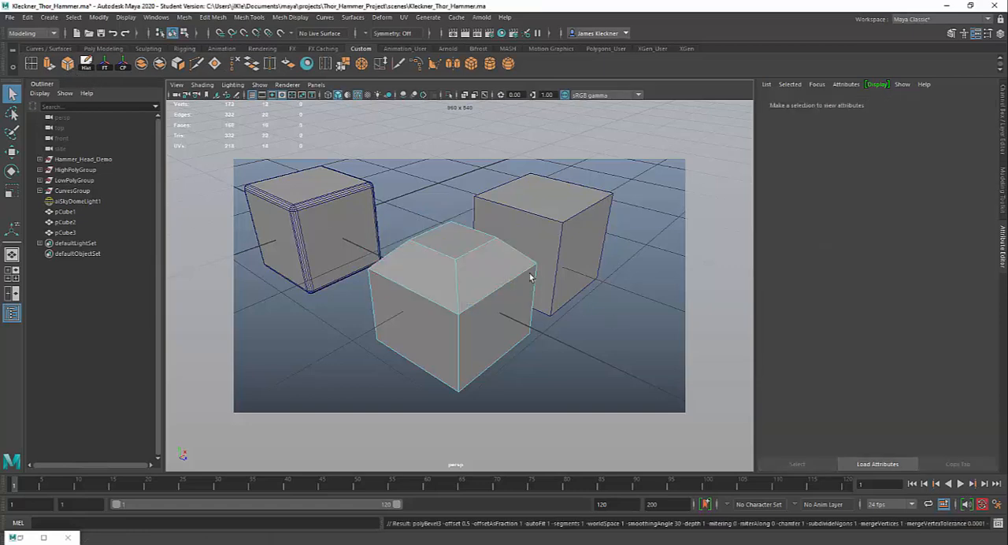
- Open the polyBevel2 settings for the second cube and set Fraction to 0.186 and Segments to 4, keeping Depth at 1
{"action": "left_click_drag", "start_coordinate": [553, 288], "coordinate": [441, 302], "text": "alt"}
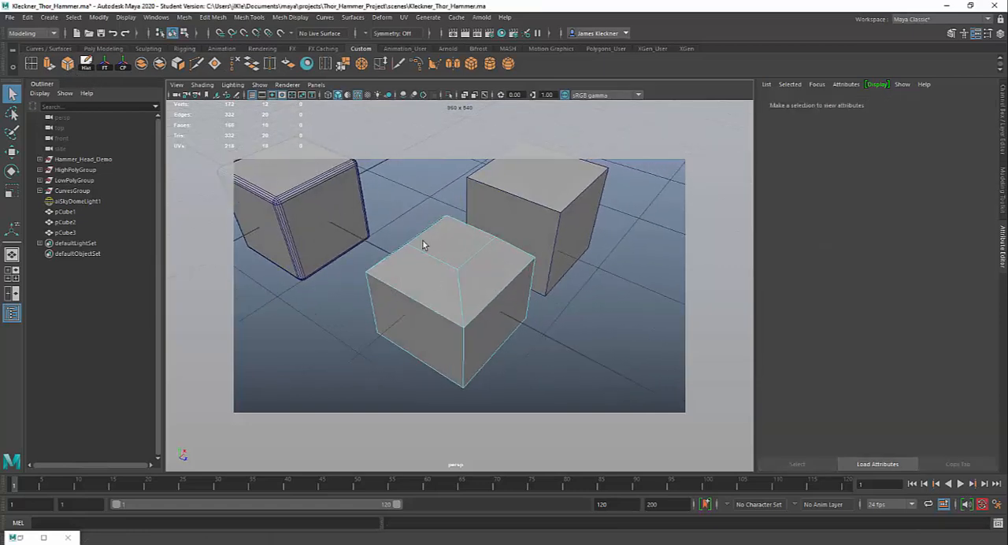
{"action": "left_click", "coordinate": [493, 255]}
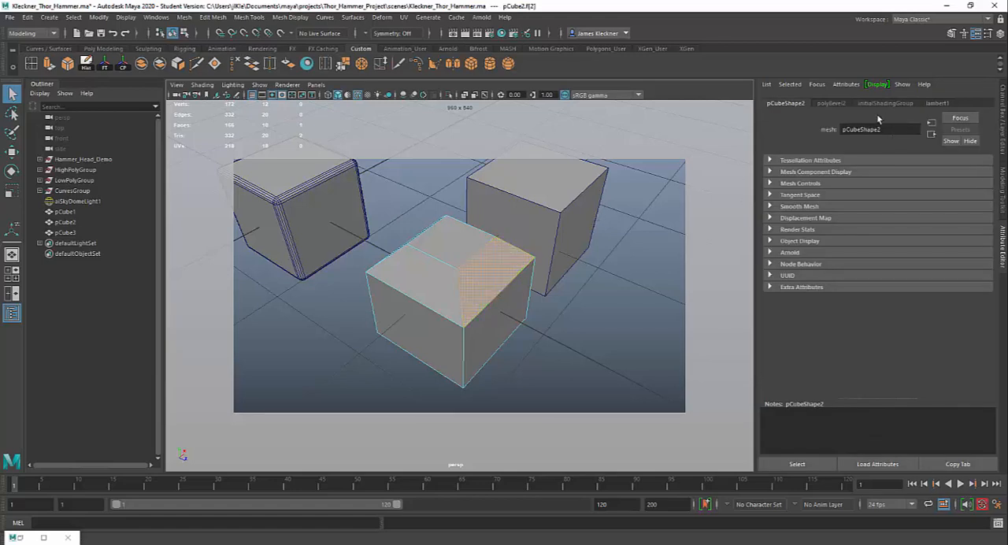
{"action": "left_click", "coordinate": [833, 103]}
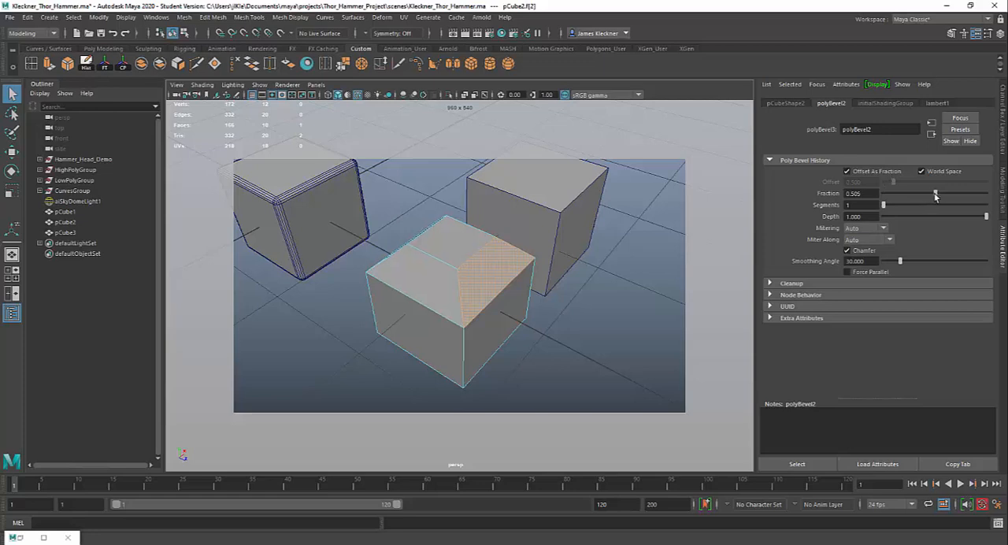
{"action": "left_click_drag", "start_coordinate": [936, 197], "coordinate": [902, 199]}
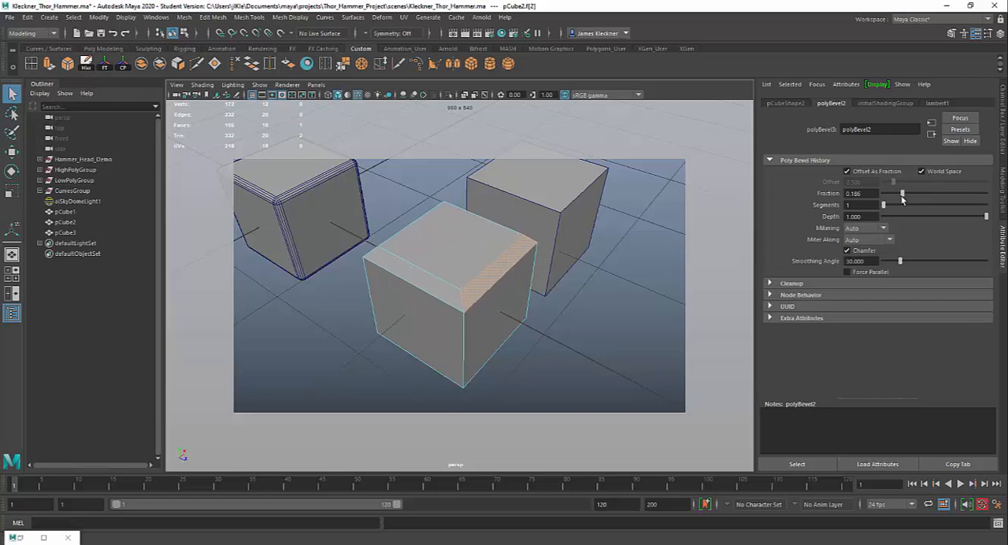
{"action": "mouse_move", "coordinate": [986, 218]}
{"action": "left_mouse_down"}
{"action": "mouse_move", "coordinate": [879, 217]}
{"action": "mouse_move", "coordinate": [994, 217]}
{"action": "left_mouse_up"}
{"action": "left_click_drag", "start_coordinate": [886, 205], "coordinate": [912, 207]}
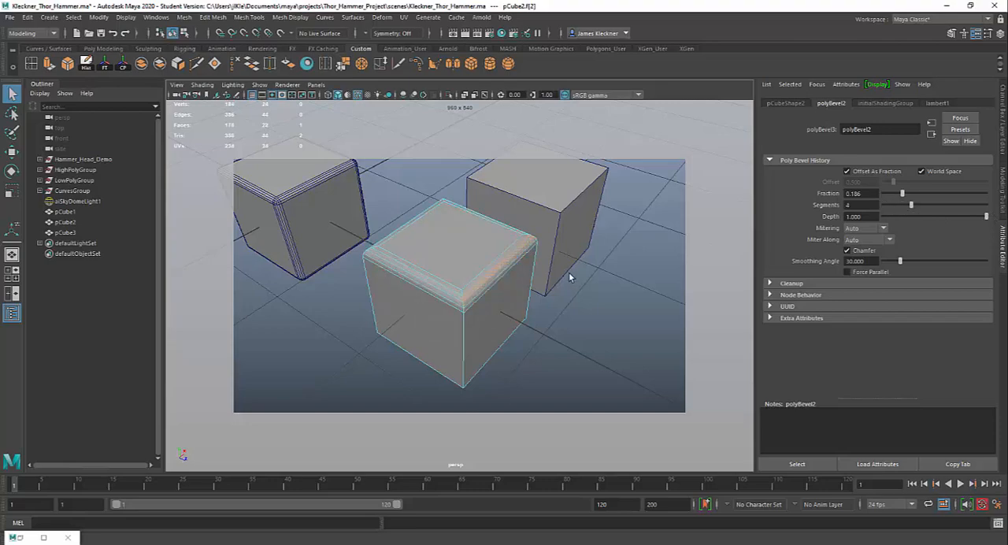
- Inspect the second cube's beveled top from other angles and select the third cube, pCube3
{"action": "left_click_drag", "start_coordinate": [555, 259], "coordinate": [594, 250], "text": "alt"}
{"action": "right_click_drag", "start_coordinate": [579, 248], "coordinate": [580, 248], "text": "alt"}
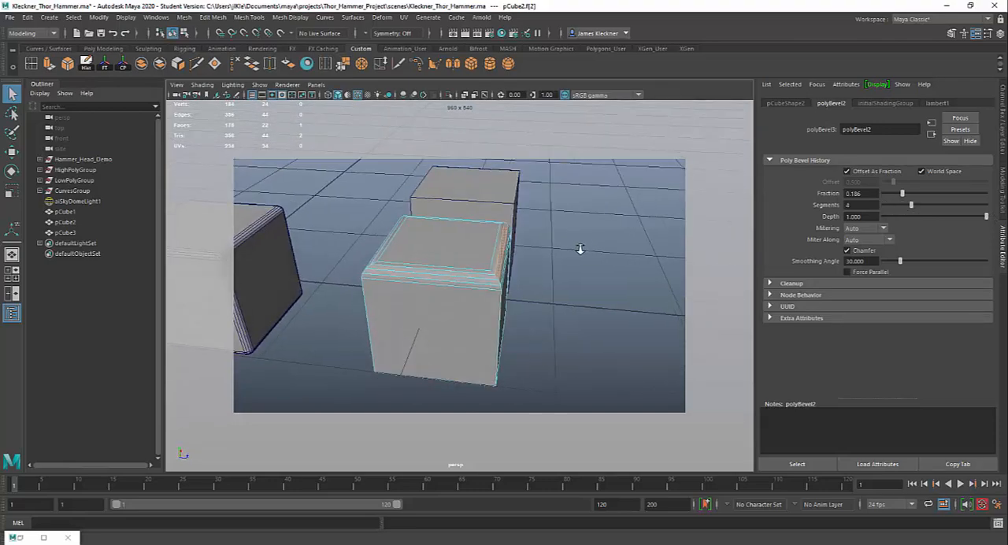
{"action": "left_click_drag", "start_coordinate": [580, 249], "coordinate": [445, 276], "text": "alt"}
{"action": "right_click_drag", "start_coordinate": [310, 267], "coordinate": [335, 258]}
{"action": "left_click", "coordinate": [477, 236]}
- Select a single top edge of the third cube and bevel it
{"action": "left_click_drag", "start_coordinate": [535, 270], "coordinate": [478, 267], "text": "alt"}
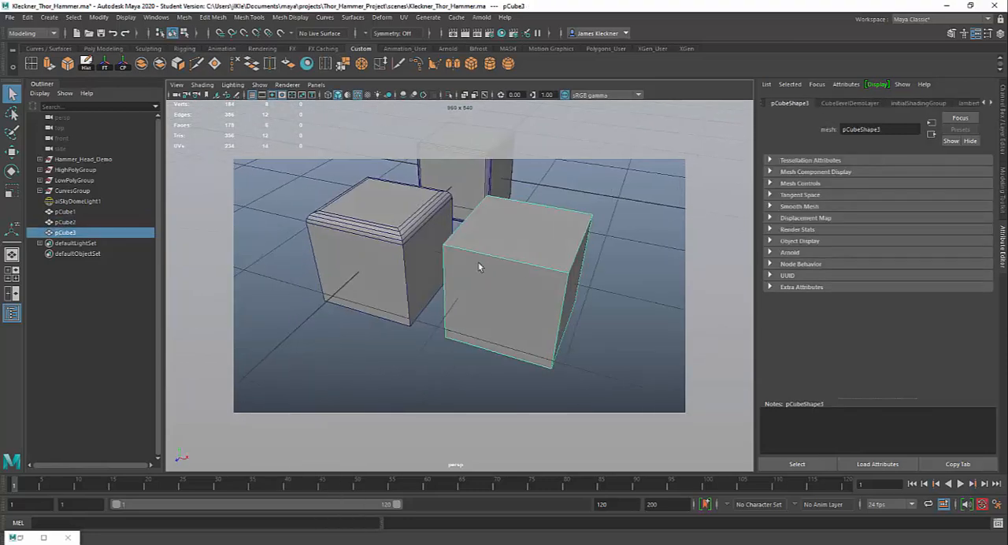
{"action": "middle_click_drag", "start_coordinate": [478, 267], "coordinate": [480, 254], "text": "alt"}
{"action": "right_click_drag", "start_coordinate": [474, 254], "coordinate": [473, 228]}
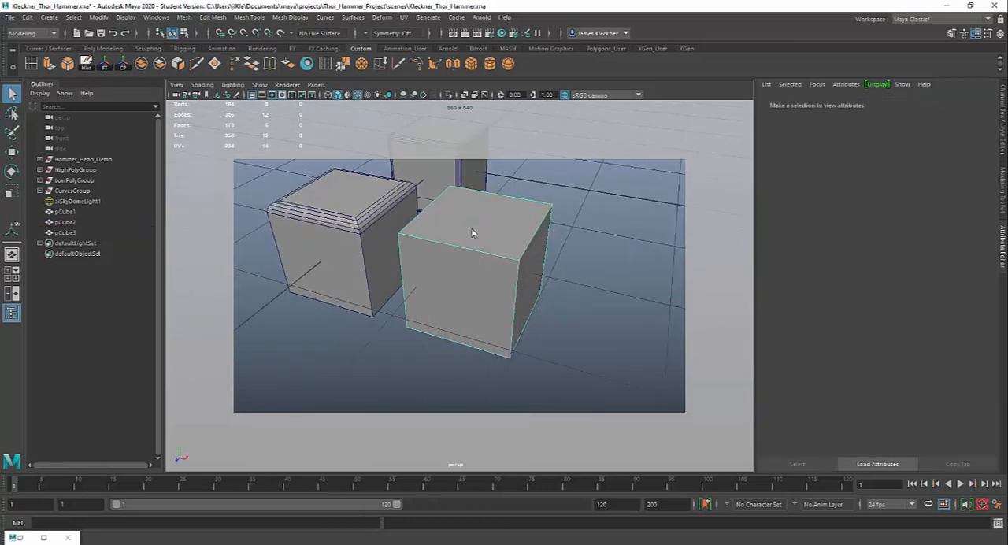
{"action": "left_click", "coordinate": [468, 241]}
{"action": "mouse_move", "coordinate": [468, 241]}
{"action": "left_mouse_down", "text": "alt"}
{"action": "mouse_move", "coordinate": [516, 268]}
{"action": "mouse_move", "coordinate": [463, 251]}
{"action": "left_mouse_up", "text": "alt"}
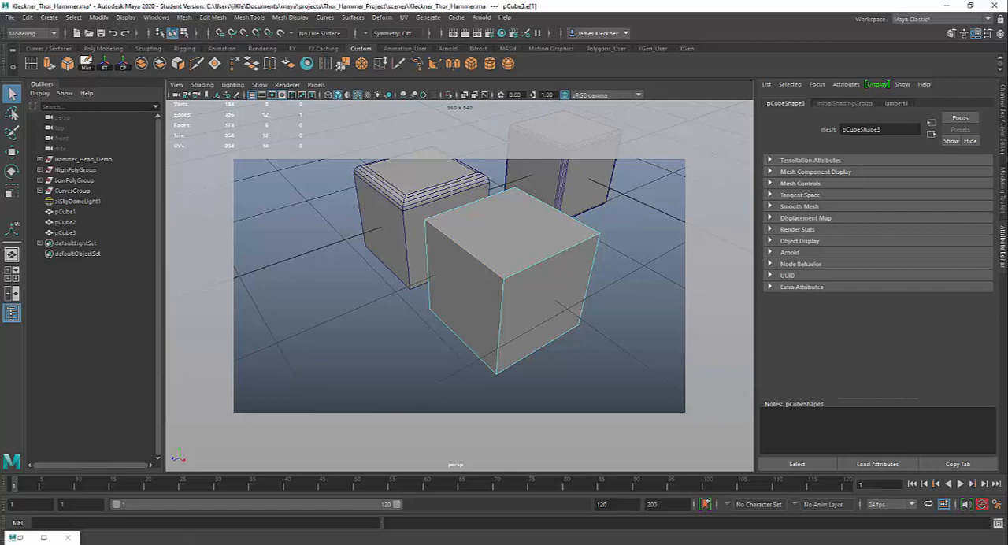
{"action": "left_click", "coordinate": [951, 35]}
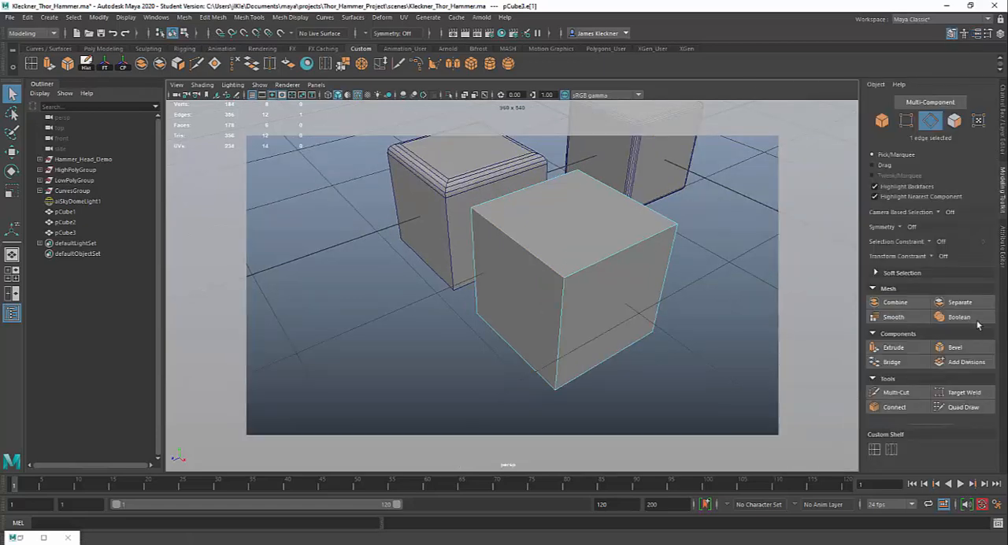
{"action": "left_click", "coordinate": [955, 347]}
- Set the Fraction of the third cube's edge bevel to 0.7 and inspect the slanted face
{"action": "mouse_move", "coordinate": [603, 254]}
{"action": "left_mouse_down", "text": "alt"}
{"action": "mouse_move", "coordinate": [580, 225]}
{"action": "mouse_move", "coordinate": [632, 245]}
{"action": "mouse_move", "coordinate": [556, 252]}
{"action": "mouse_move", "coordinate": [585, 247]}
{"action": "mouse_move", "coordinate": [596, 259]}
{"action": "left_mouse_up", "text": "alt"}
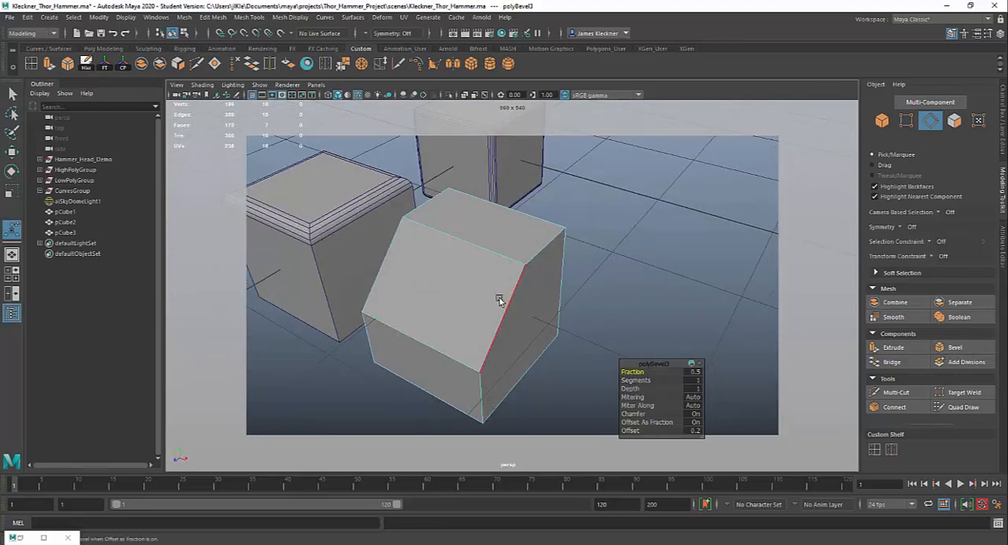
{"action": "mouse_move", "coordinate": [606, 288]}
{"action": "left_mouse_down", "text": "alt"}
{"action": "mouse_move", "coordinate": [547, 272]}
{"action": "mouse_move", "coordinate": [604, 270]}
{"action": "mouse_move", "coordinate": [625, 286]}
{"action": "left_mouse_up", "text": "alt"}
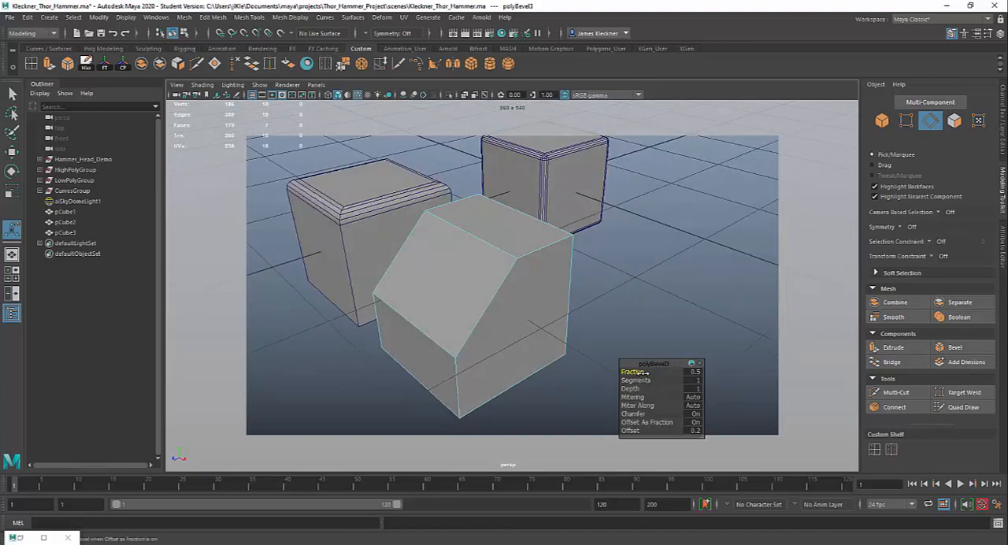
{"action": "left_click_drag", "start_coordinate": [644, 371], "coordinate": [641, 372]}
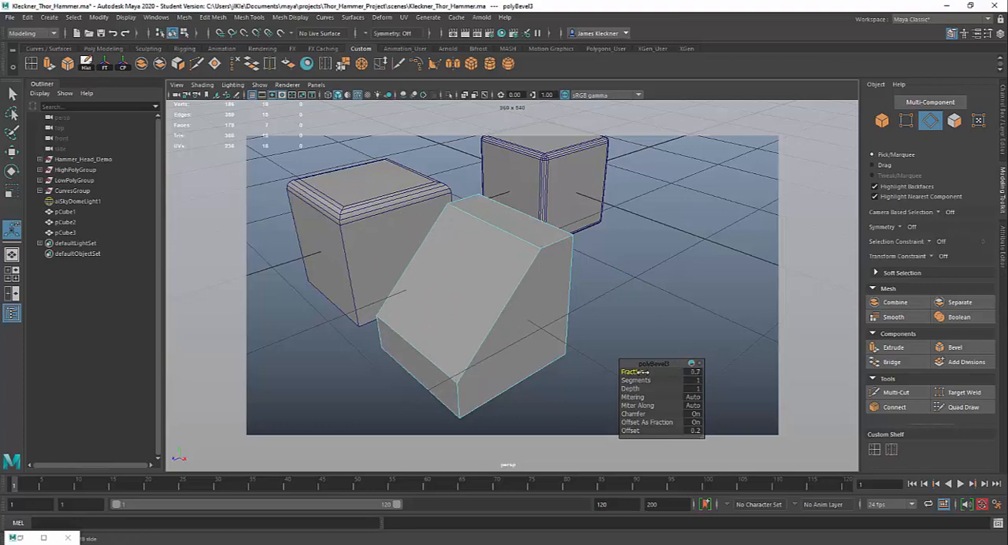
{"action": "left_click_drag", "start_coordinate": [635, 296], "coordinate": [530, 213], "text": "alt"}
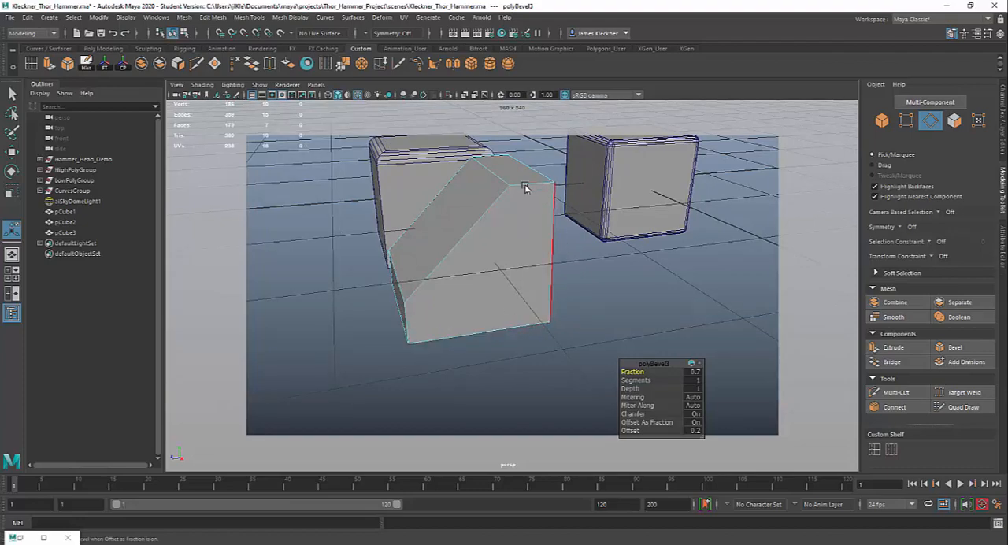
- Set the Segments of the third cube's edge bevel to 9 and inspect the rounded face from several angles
{"action": "left_click_drag", "start_coordinate": [484, 308], "coordinate": [544, 309], "text": "alt"}
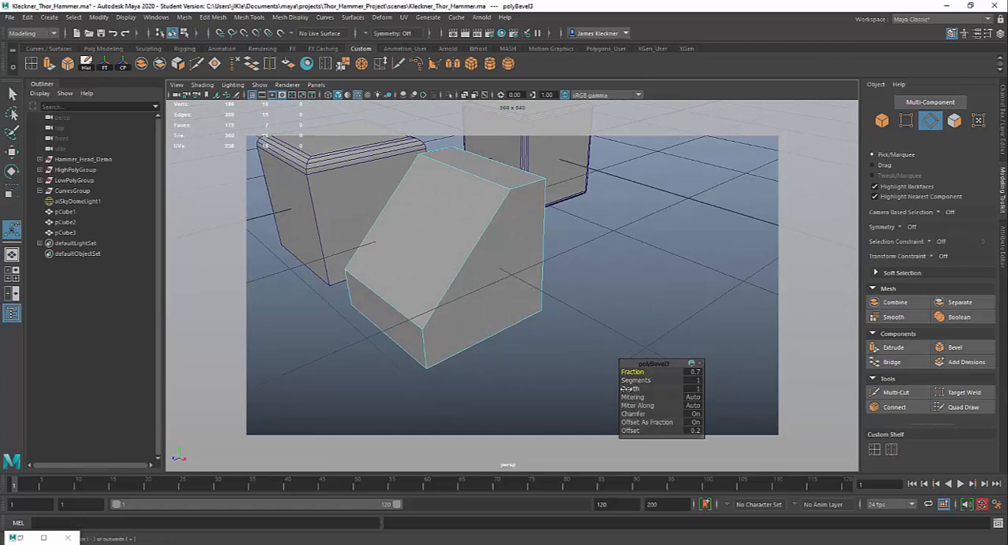
{"action": "left_click_drag", "start_coordinate": [627, 384], "coordinate": [666, 382]}
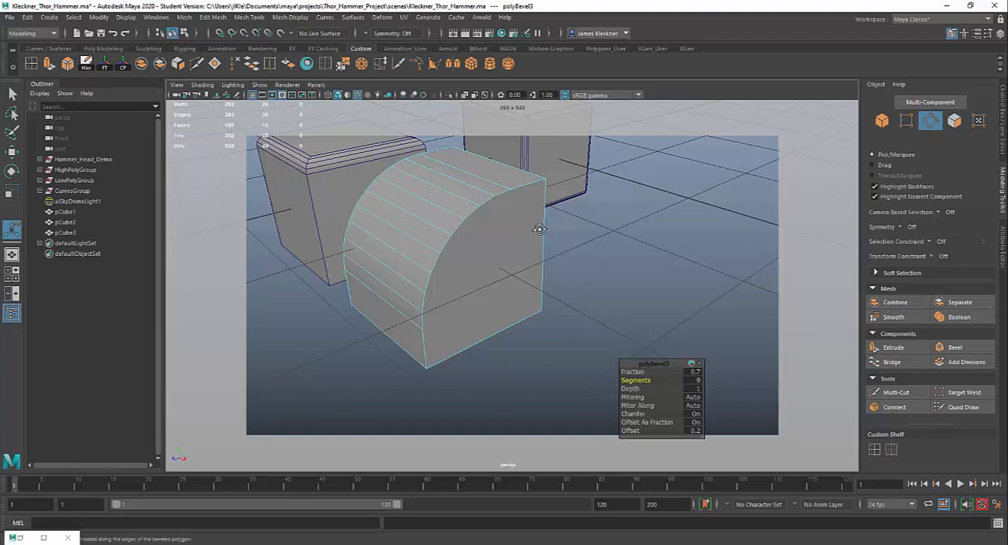
{"action": "left_click_drag", "start_coordinate": [539, 229], "coordinate": [483, 228], "text": "alt"}
{"action": "left_click_drag", "start_coordinate": [543, 190], "coordinate": [583, 237], "text": "alt"}
{"action": "left_click_drag", "start_coordinate": [512, 248], "coordinate": [509, 268], "text": "alt"}
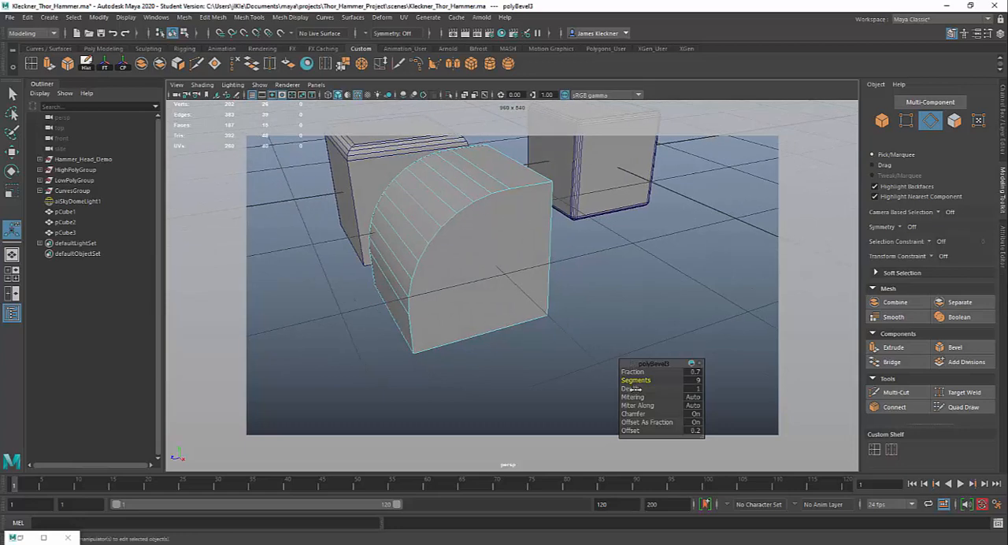
- Leave the edge bevel's Depth at 1, return to object selection on the third cube and compare all three beveled cubes
{"action": "left_click_drag", "start_coordinate": [635, 389], "coordinate": [638, 390]}
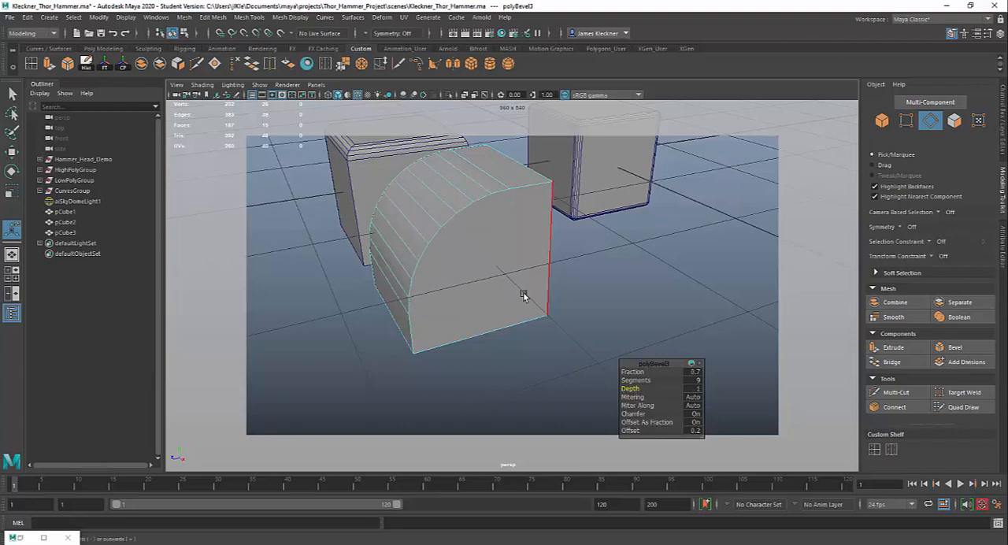
{"action": "left_click_drag", "start_coordinate": [525, 292], "coordinate": [473, 315], "text": "alt"}
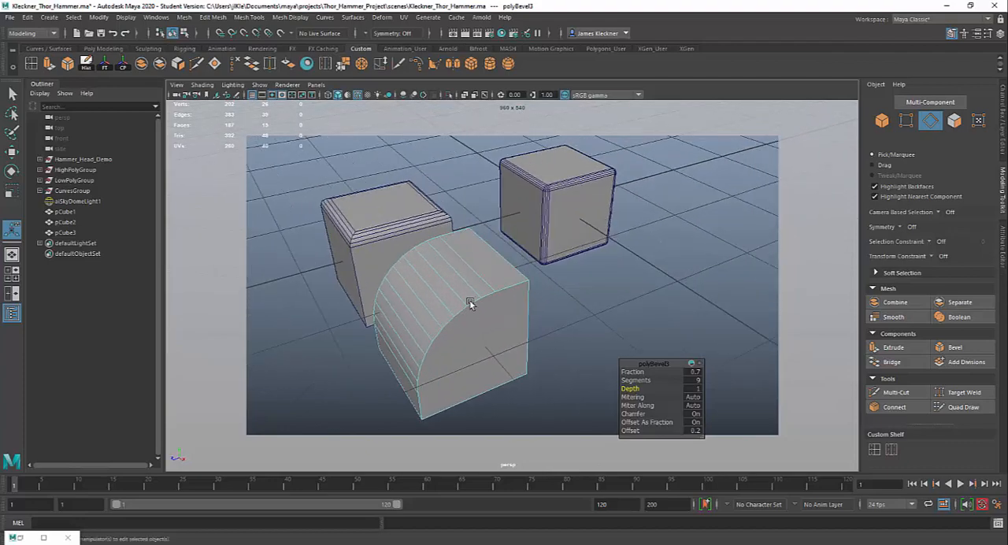
{"action": "right_click_drag", "start_coordinate": [470, 267], "coordinate": [508, 250]}
{"action": "middle_click_drag", "start_coordinate": [560, 312], "coordinate": [583, 313], "text": "alt"}
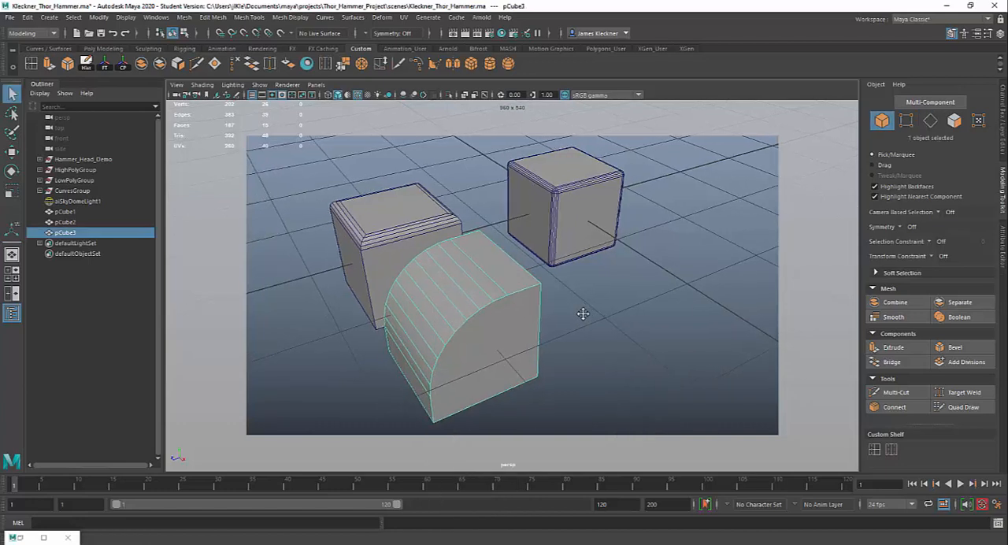